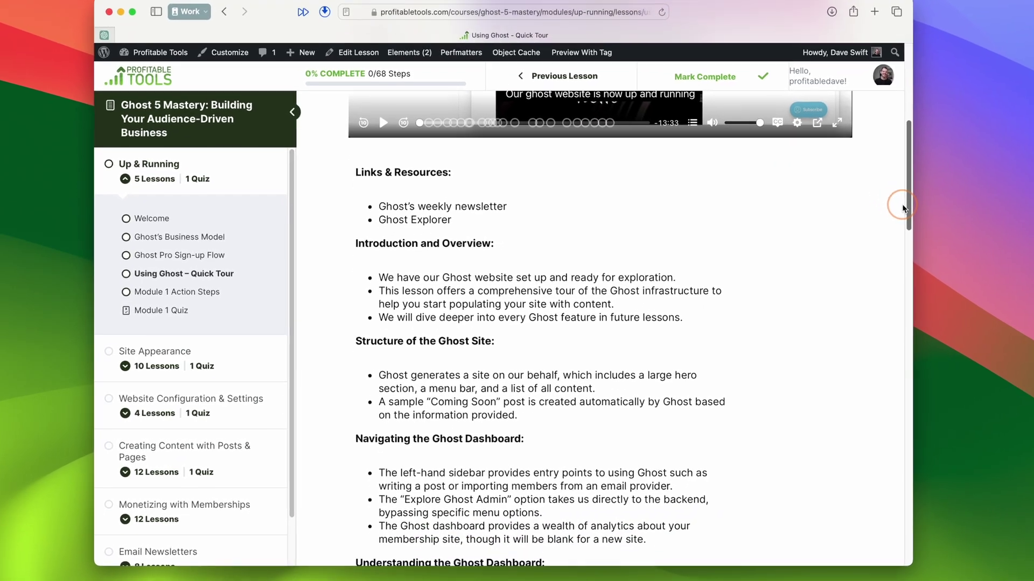
scroll(902, 204, down, 3)
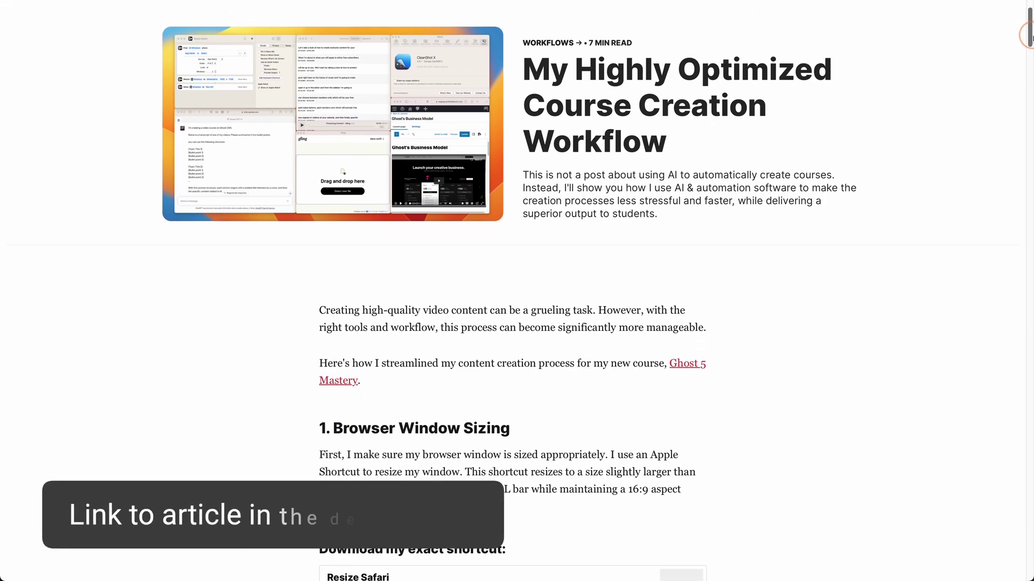
drag(1026, 32, 1027, 55)
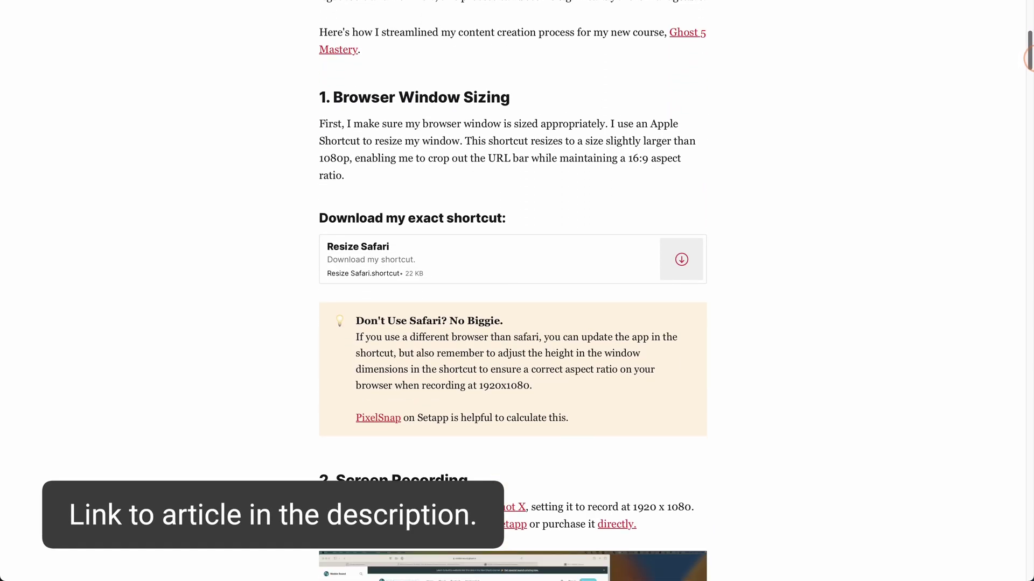
drag(1027, 56, 1028, 73)
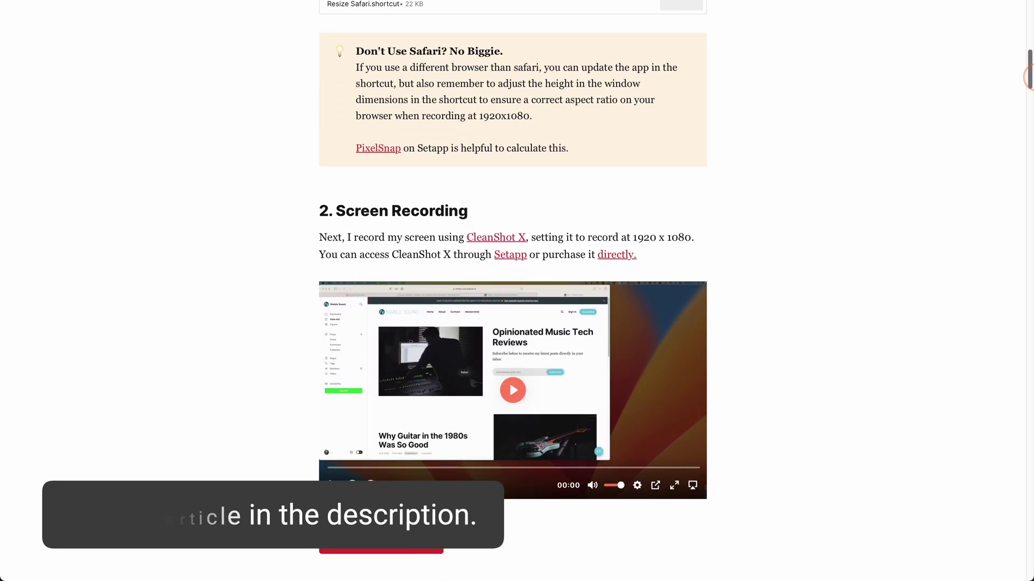
drag(1029, 73, 1028, 113)
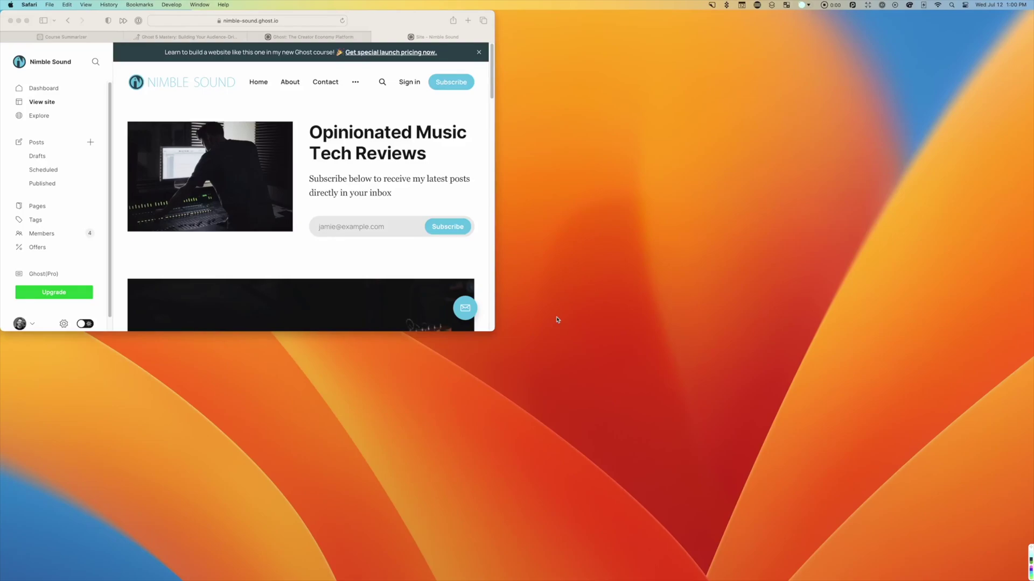
- Resize Safari, then start a CleanShot video recording of its window at 1080 height
key(super+space)
key(Return)
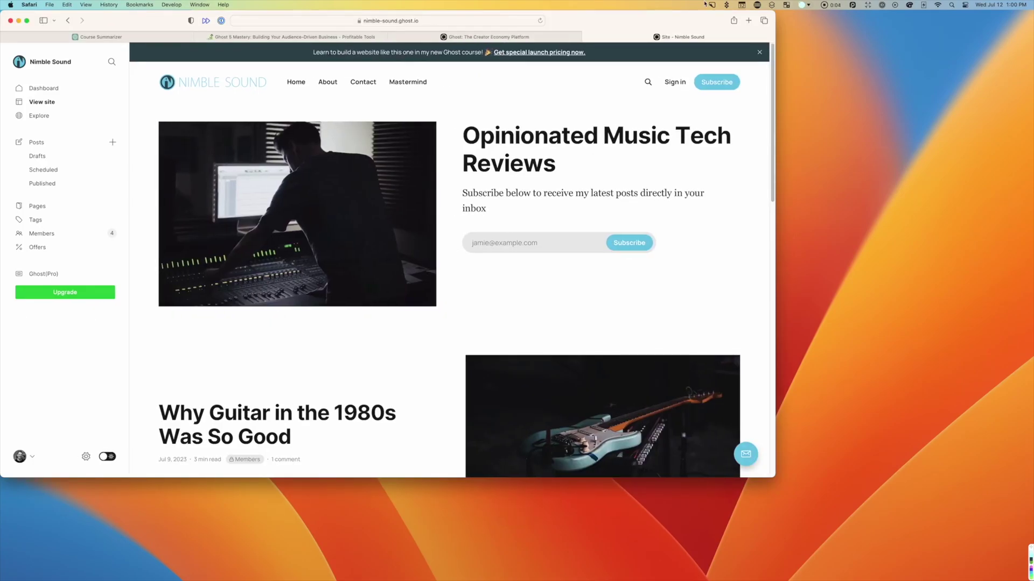
click(711, 5)
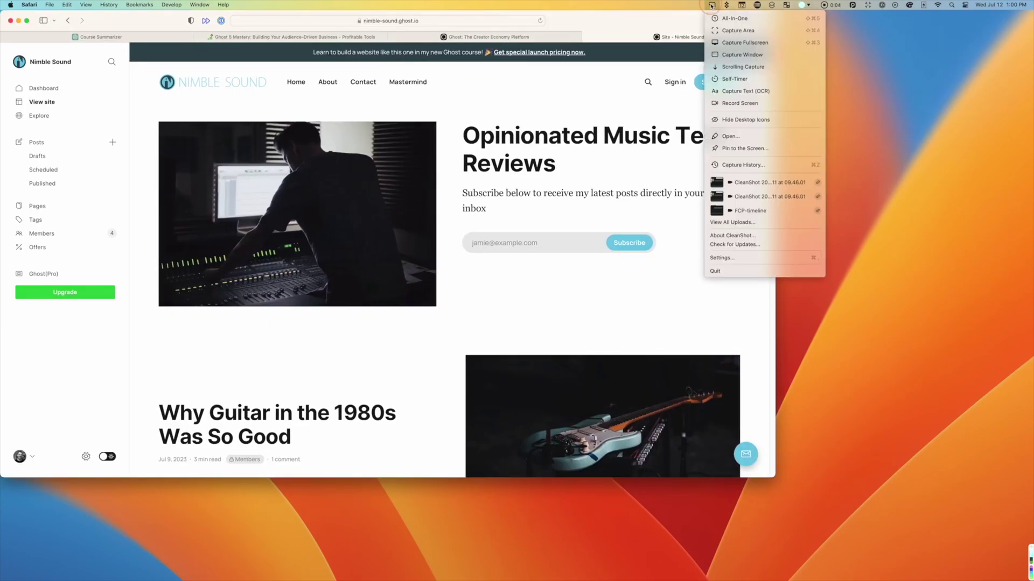
click(751, 103)
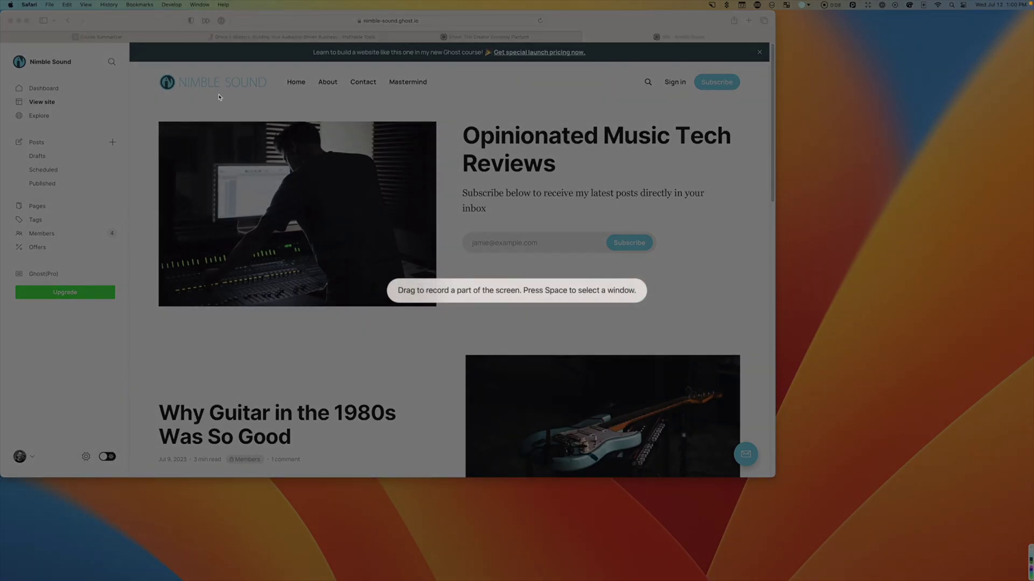
key(space)
click(381, 223)
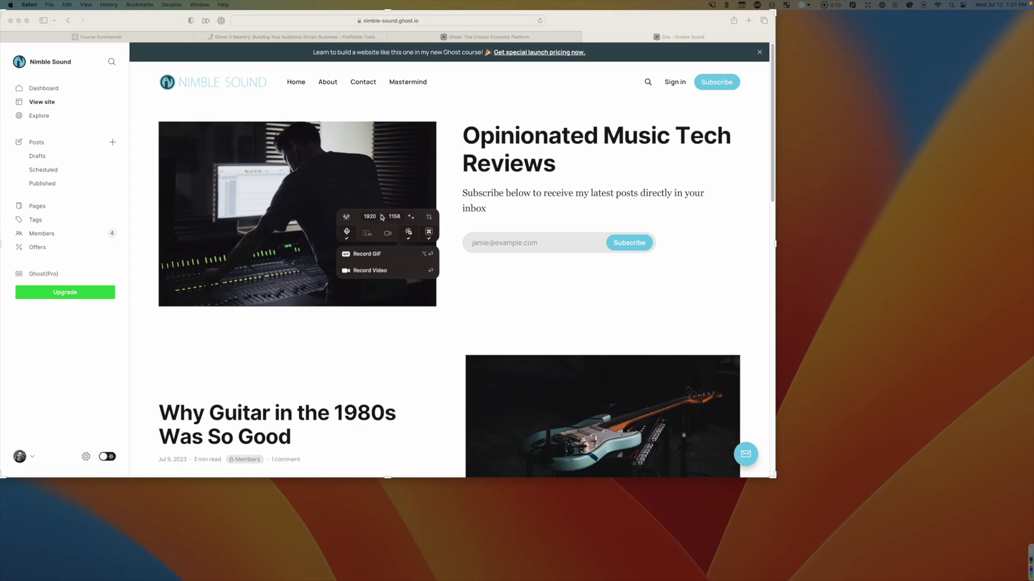
double_click(398, 217)
text(80)
key(Return)
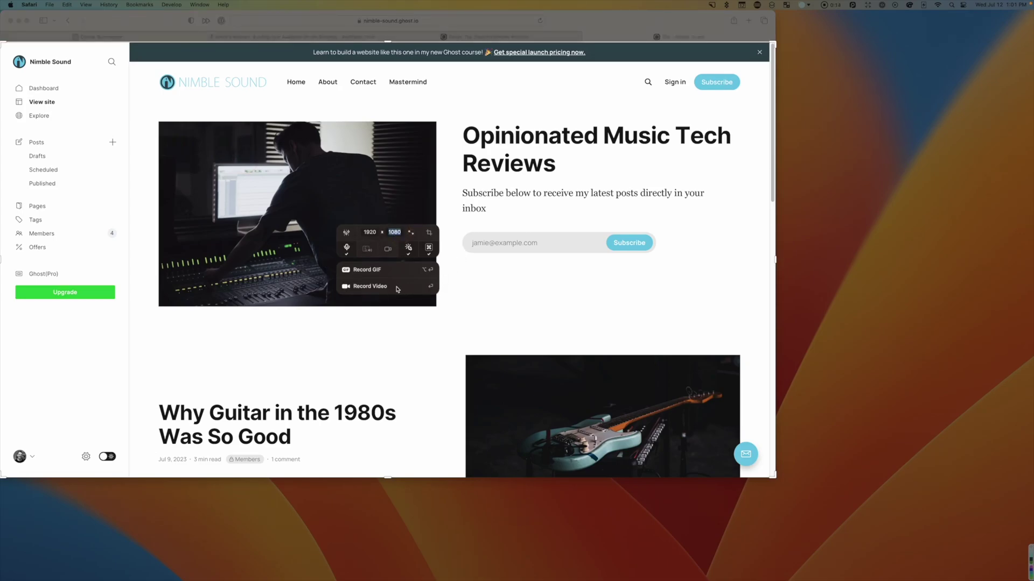
click(374, 288)
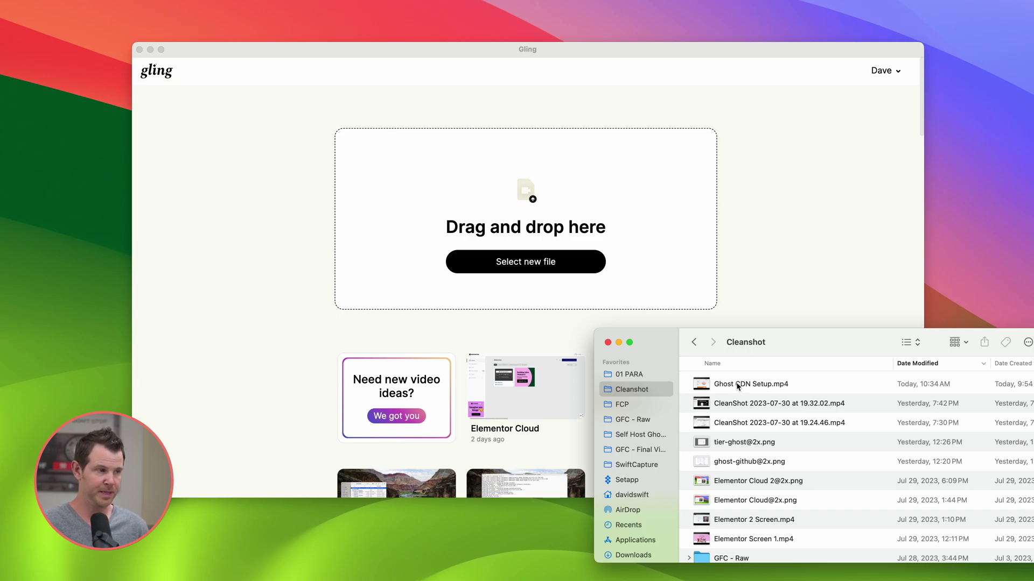
- Drop Ghost CDN Setup.mp4 from Finder into Gling, then minimize the Finder window
drag(737, 388, 537, 222)
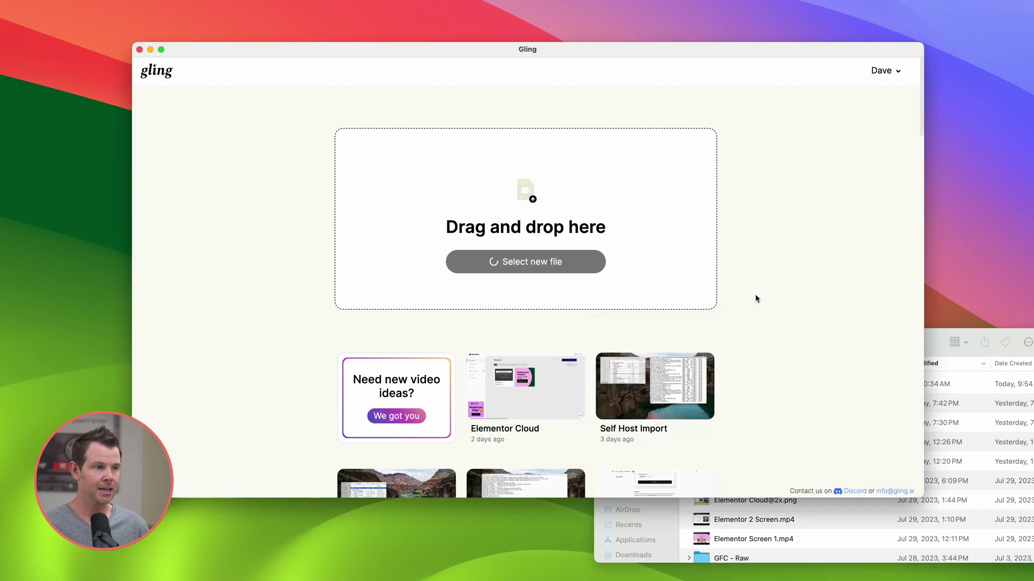
click(938, 328)
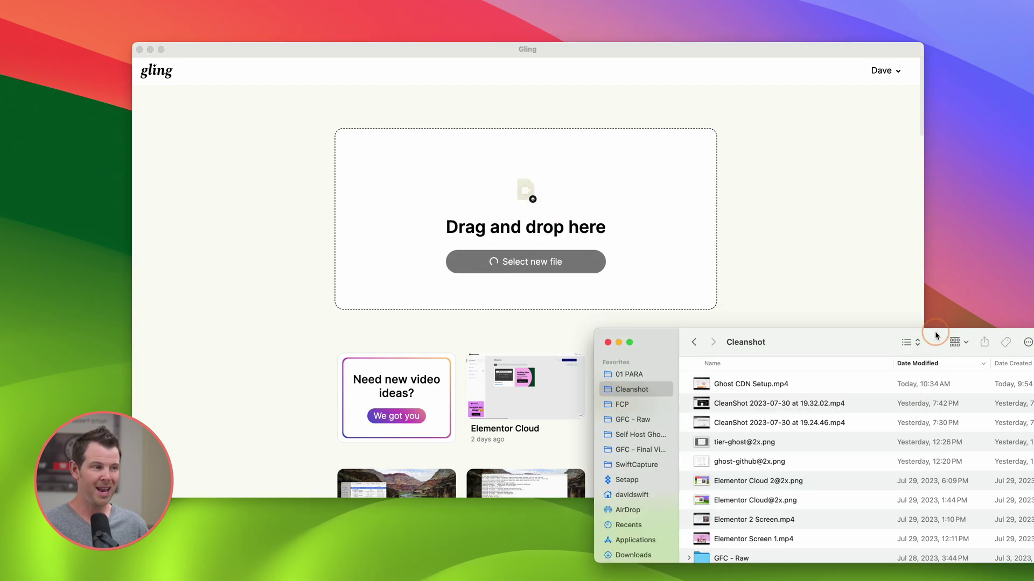
click(620, 347)
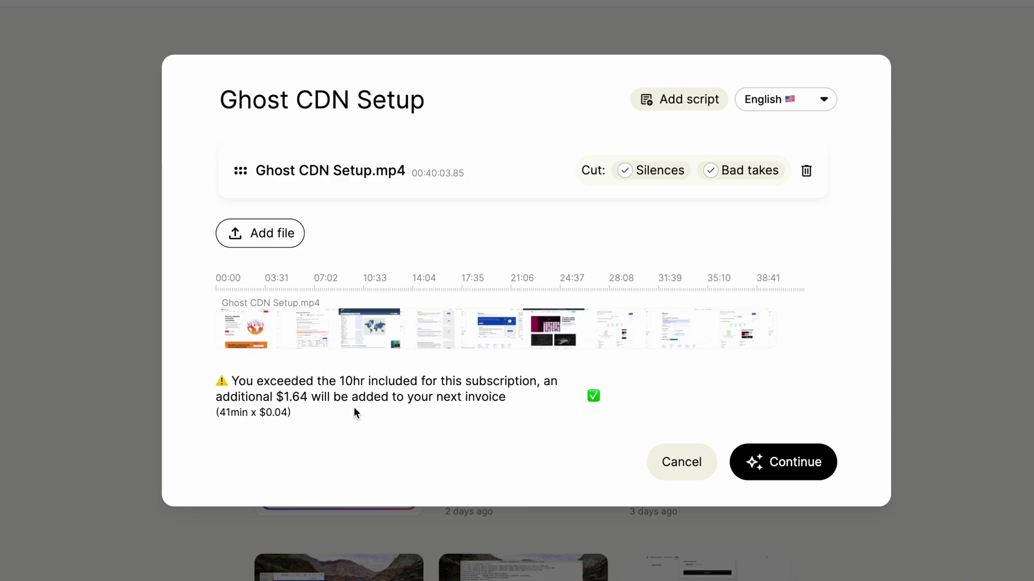
- Continue the Gling project so Ghost CDN Setup is processed into the Editor
click(807, 472)
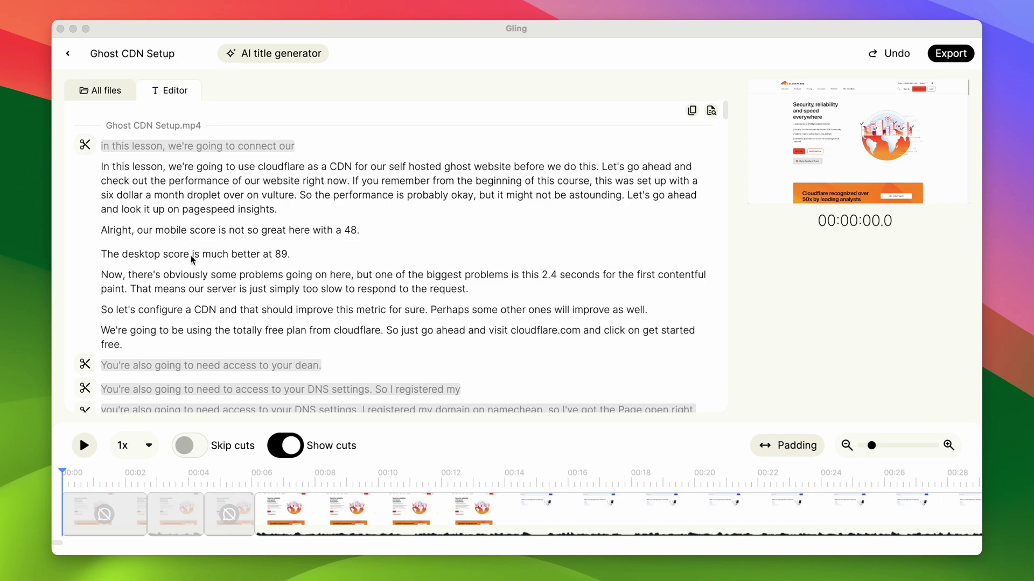
scroll(196, 338, down, 3)
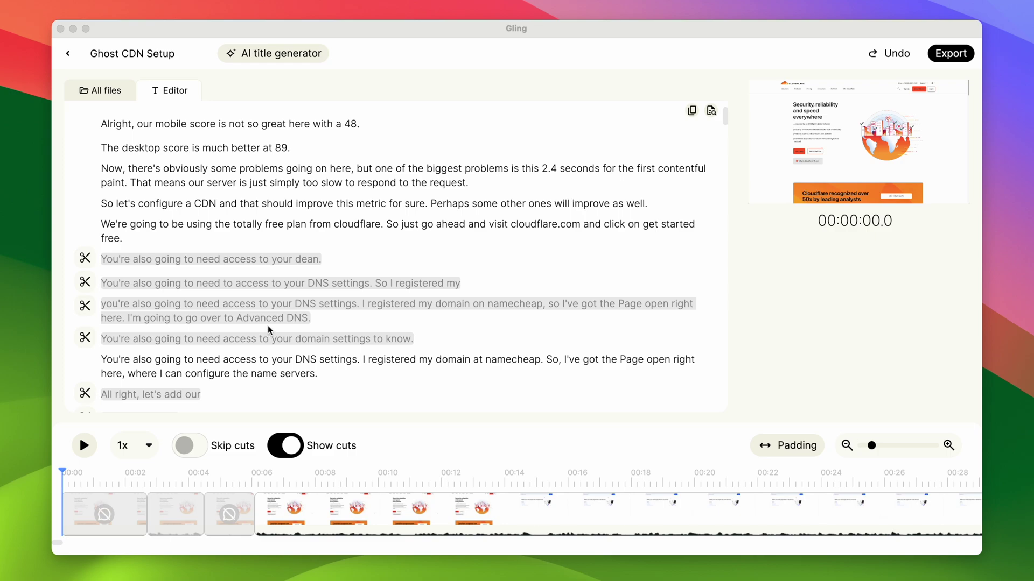
scroll(261, 254, down, 10)
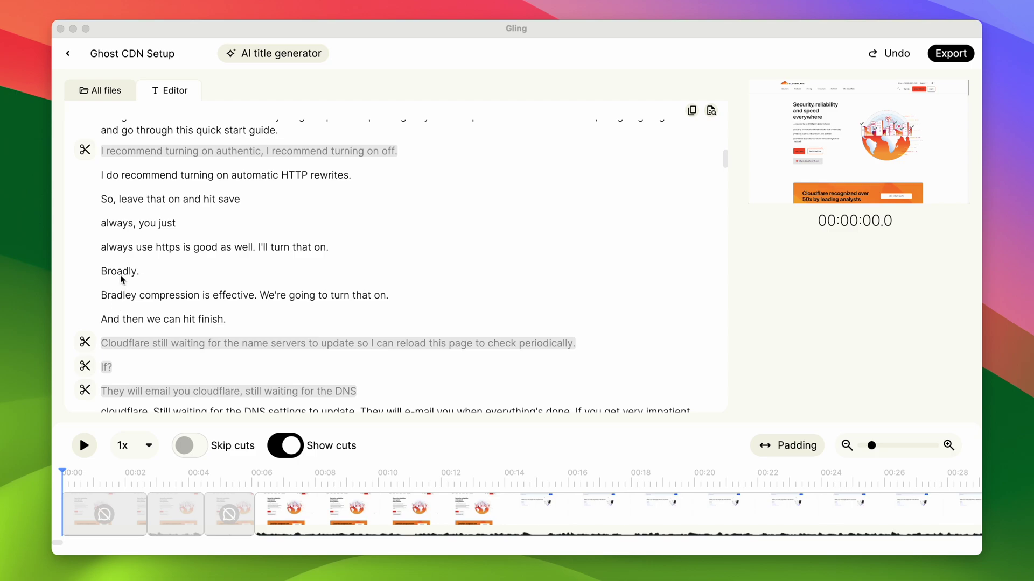
- Cut the 'Broadly.' line, select 'I'll turn that on.', and show Gling's export formats
click(148, 271)
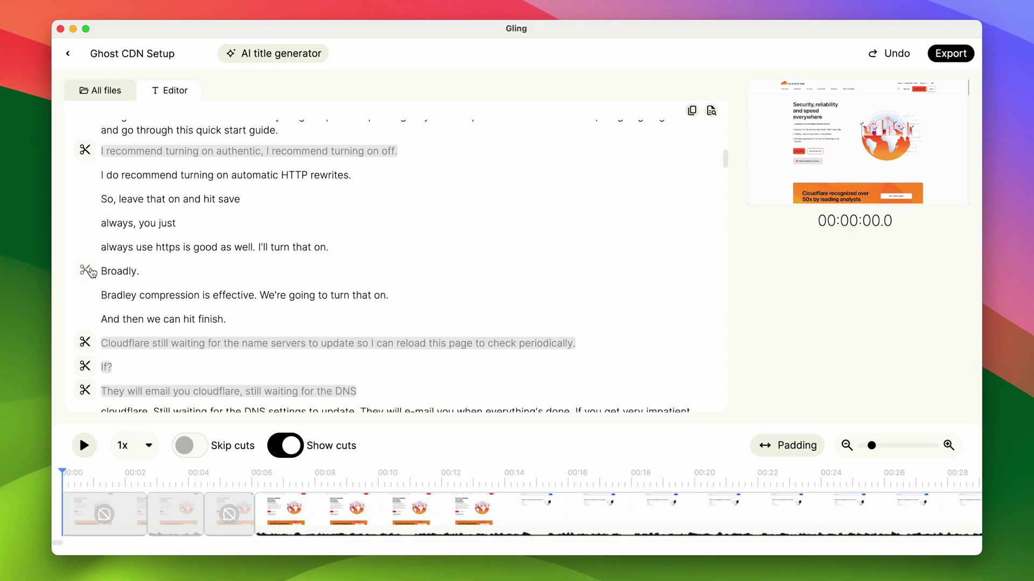
click(85, 270)
click(267, 287)
mouse_move(214, 246)
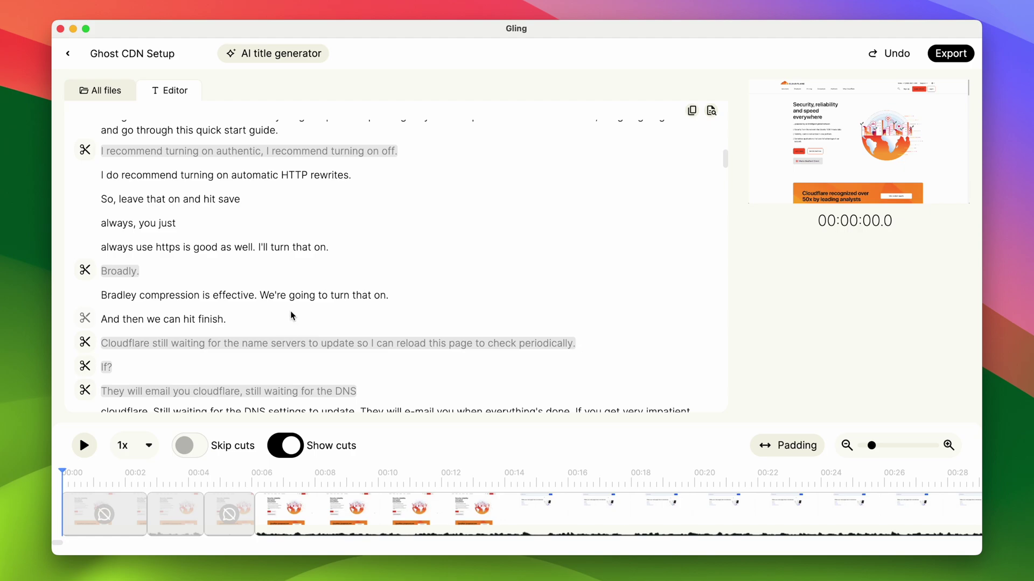
mouse_move(256, 247)
drag(258, 246, 335, 247)
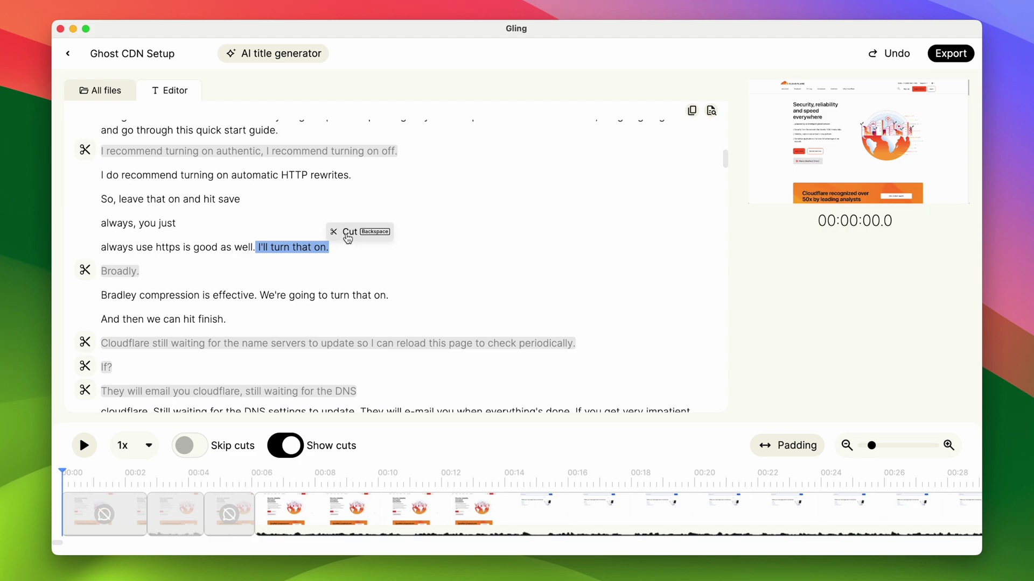
scroll(347, 238, down, 5)
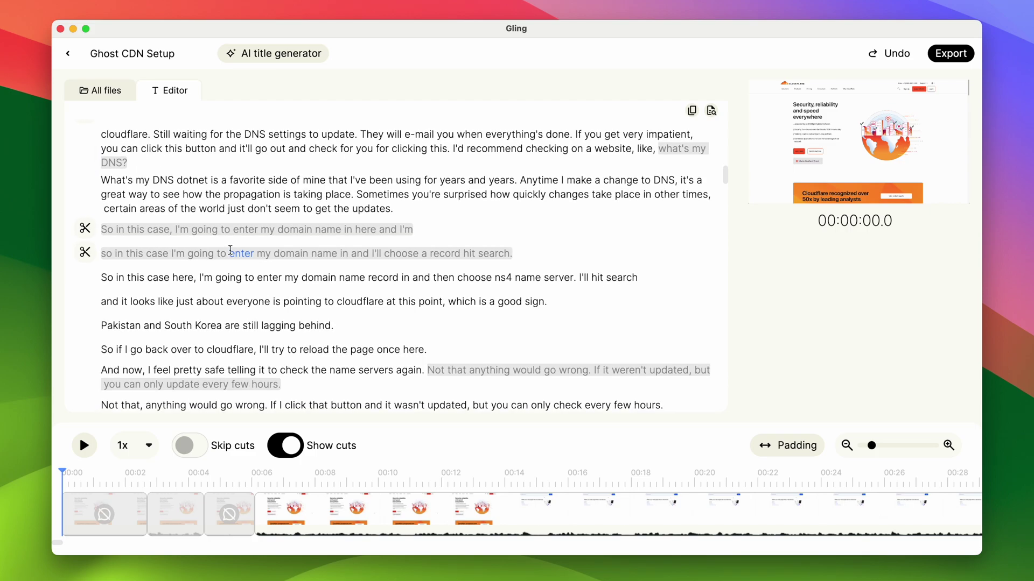
scroll(230, 250, down, 2)
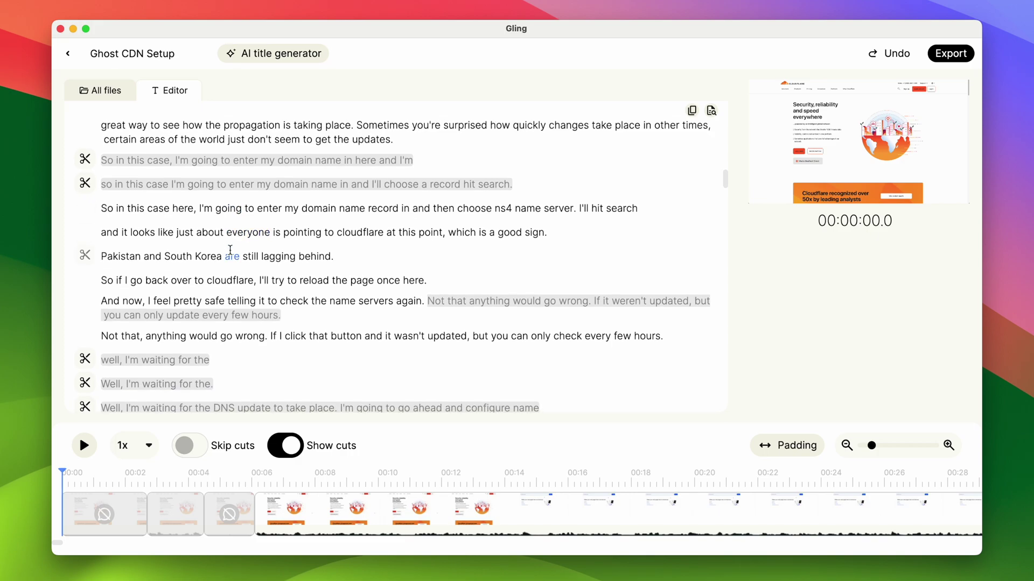
scroll(230, 251, down, 2)
scroll(230, 252, down, 2)
scroll(230, 255, down, 2)
scroll(230, 251, down, 2)
scroll(230, 252, down, 1)
scroll(231, 251, up, 1)
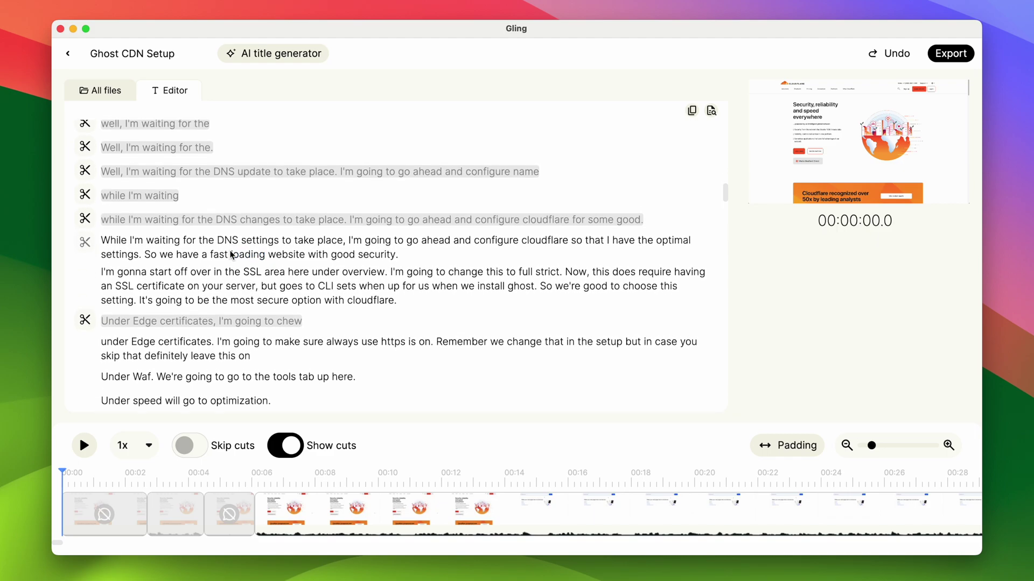
scroll(230, 252, down, 1)
scroll(230, 252, down, 1)
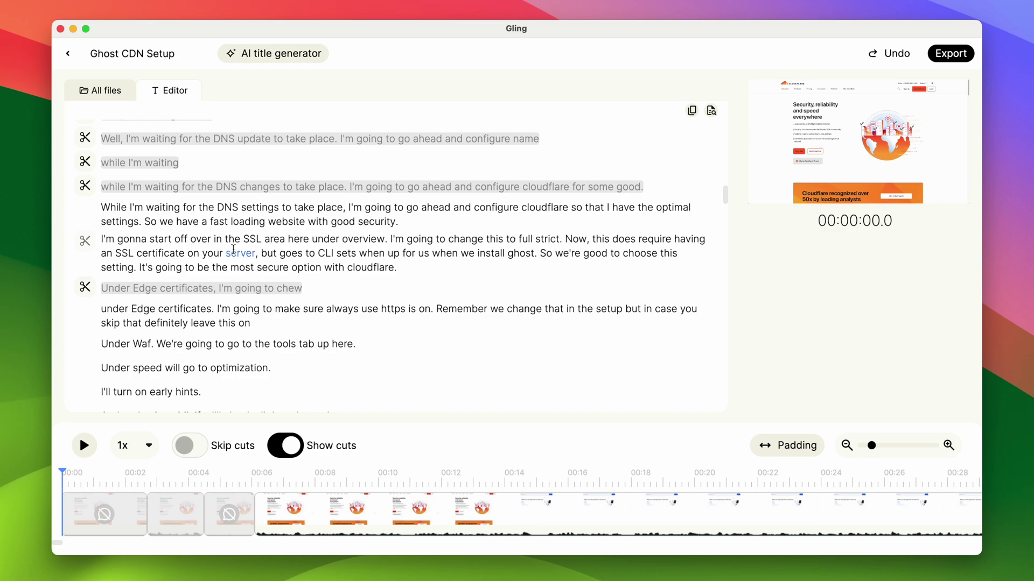
scroll(233, 251, down, 3)
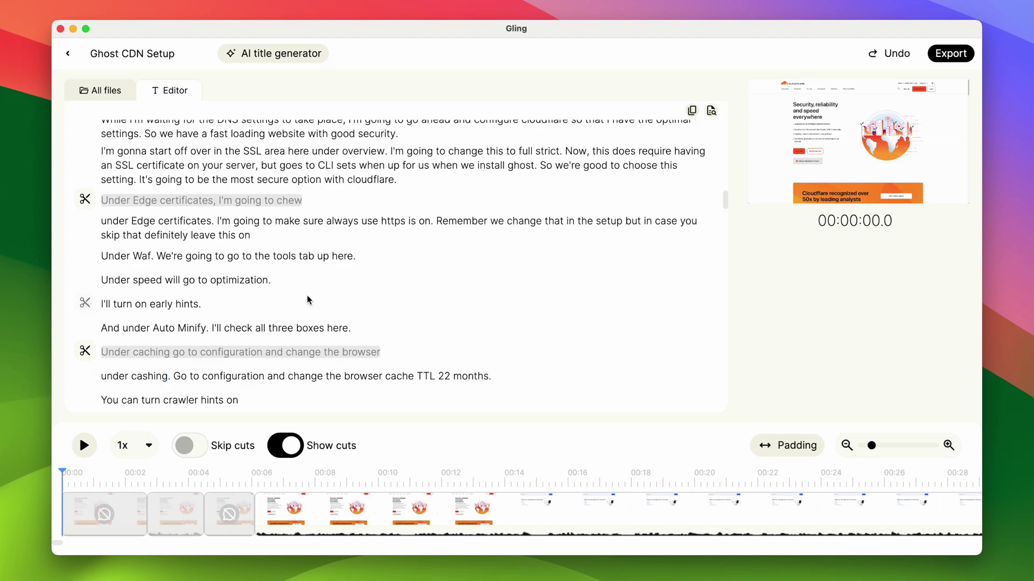
scroll(351, 301, down, 2)
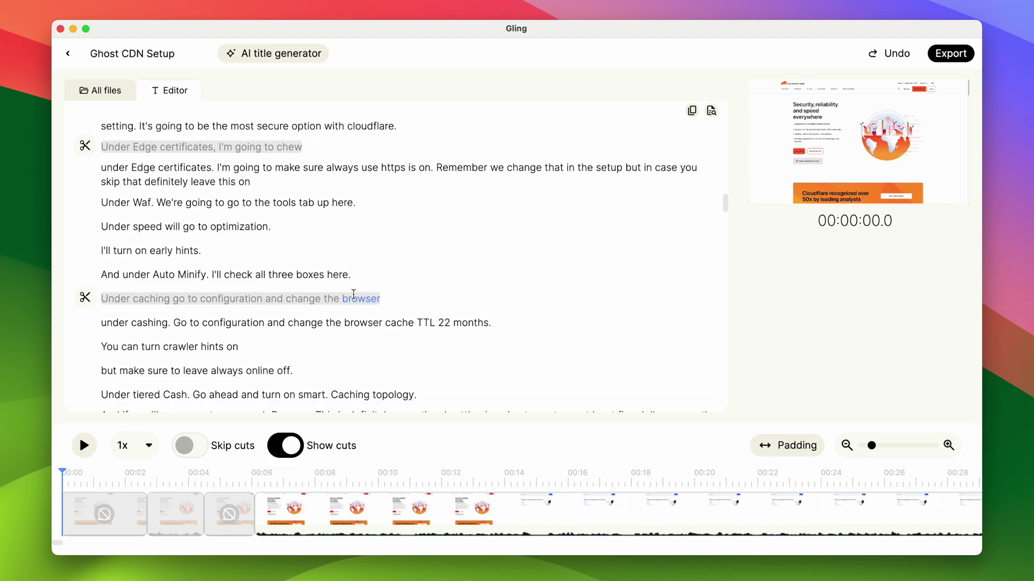
scroll(350, 301, down, 2)
scroll(352, 306, down, 5)
scroll(352, 305, down, 2)
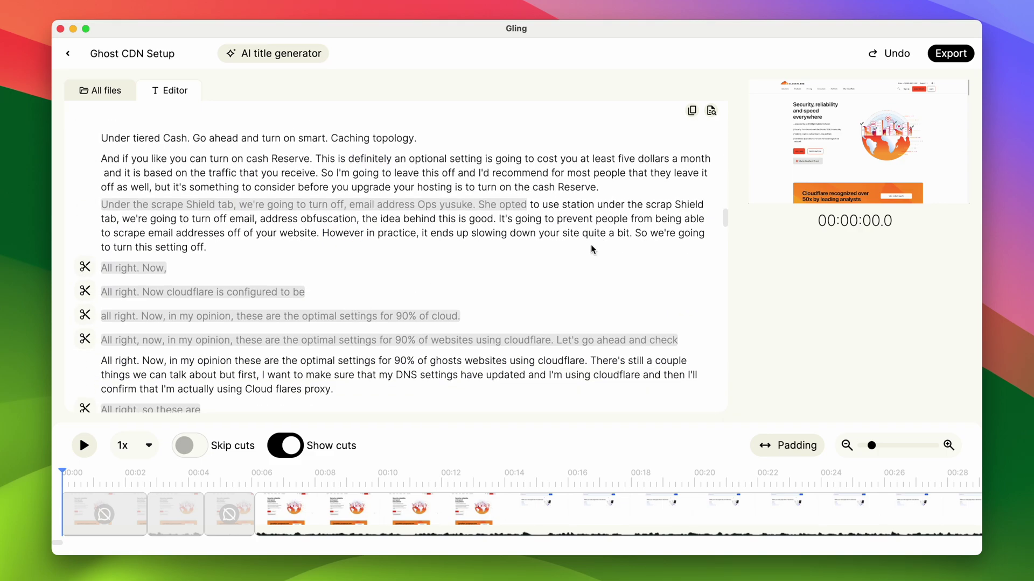
click(956, 54)
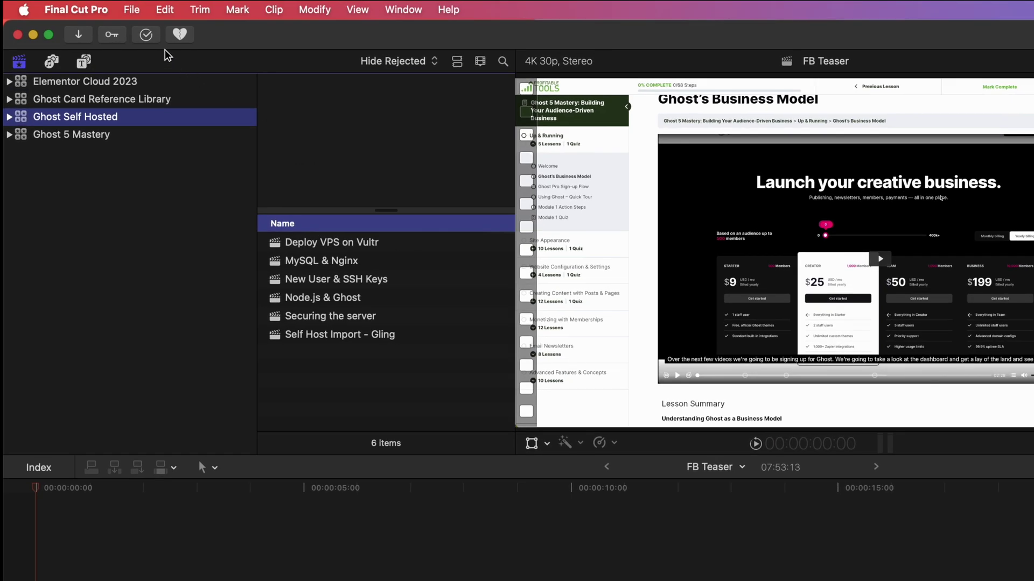
- Start an XML import and select the Ghost CDN Setup Gling fcpxml file
click(132, 10)
mouse_move(139, 117)
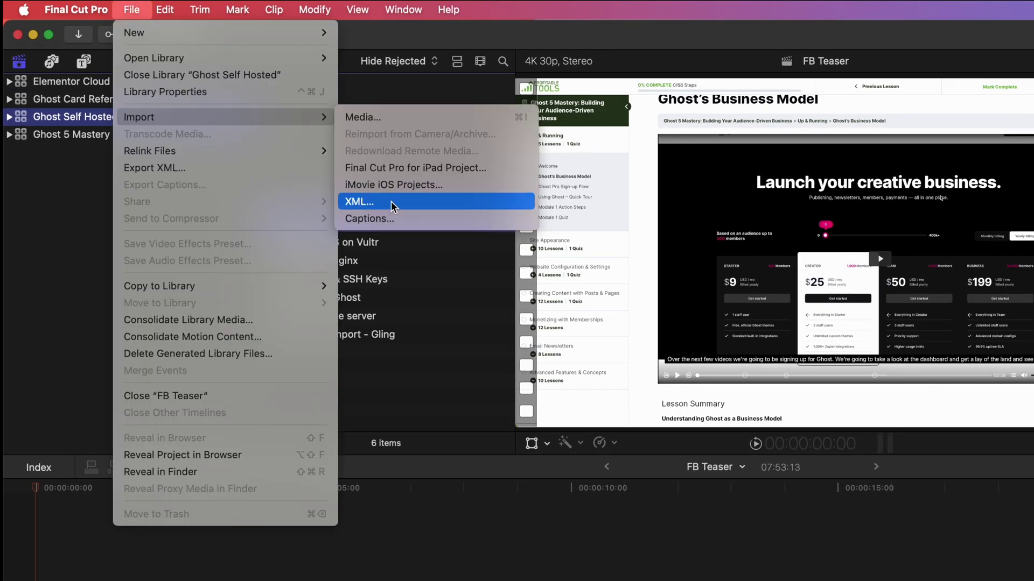
click(391, 202)
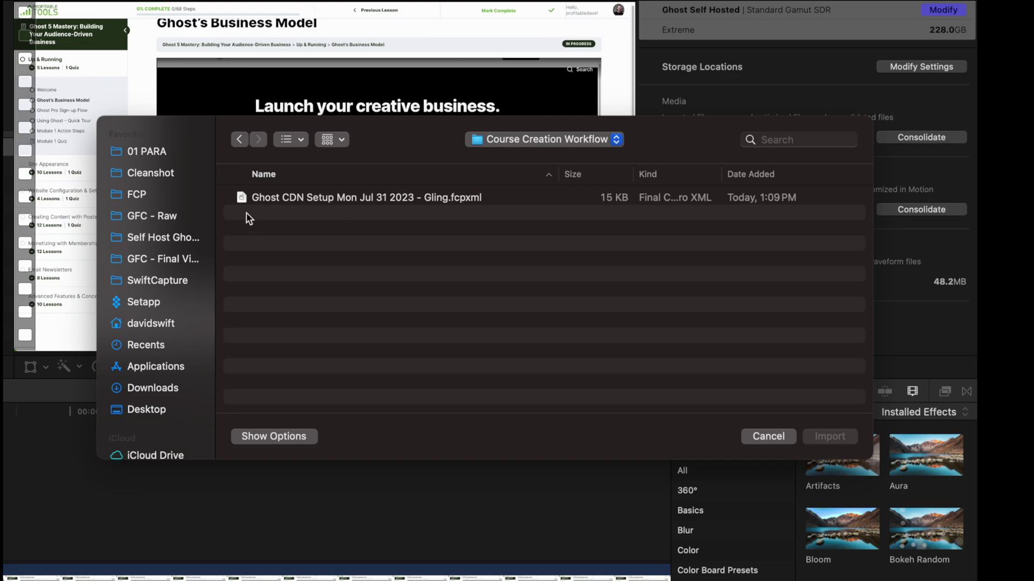
click(356, 197)
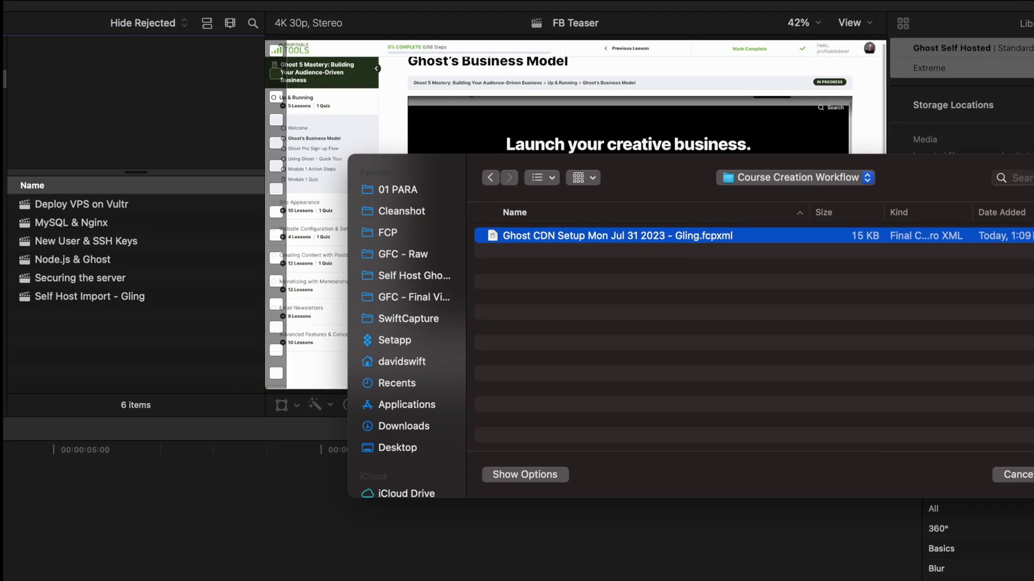
- Import the Gling timeline, open its project, and nudge the Clip-0/Clip-1 and Clip-2/Clip-3 edits
key(Return)
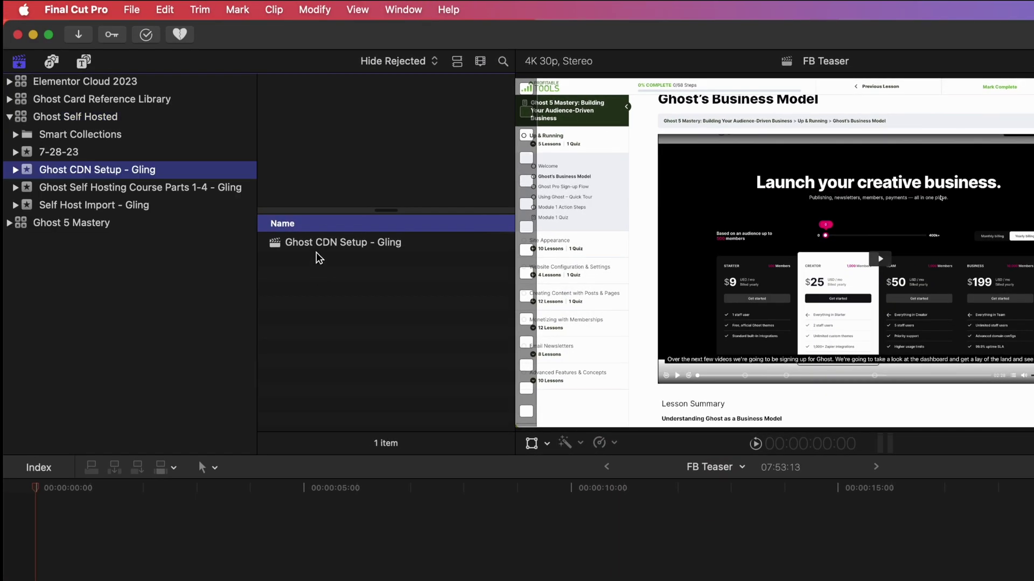
double_click(319, 244)
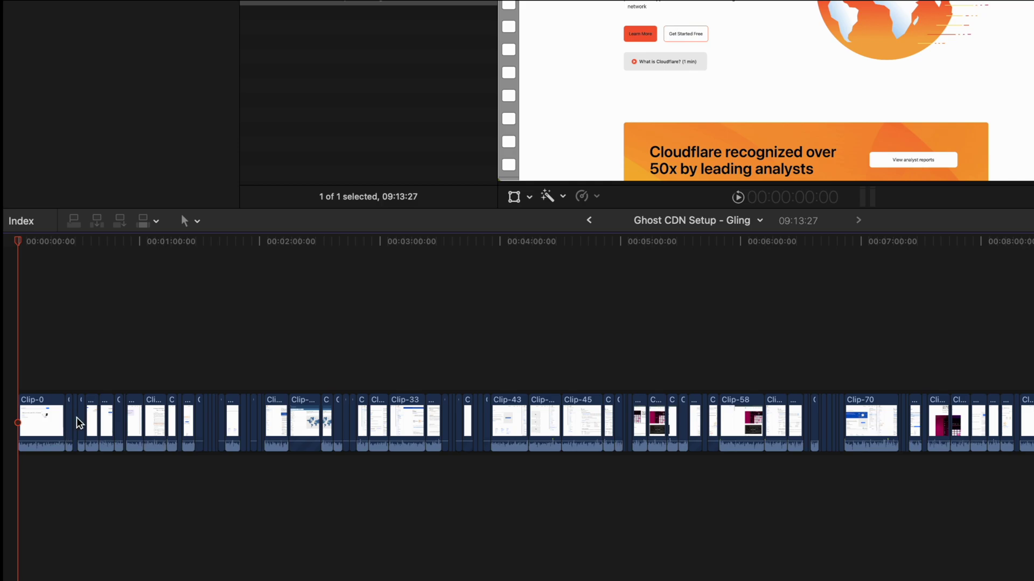
key(super+equal)
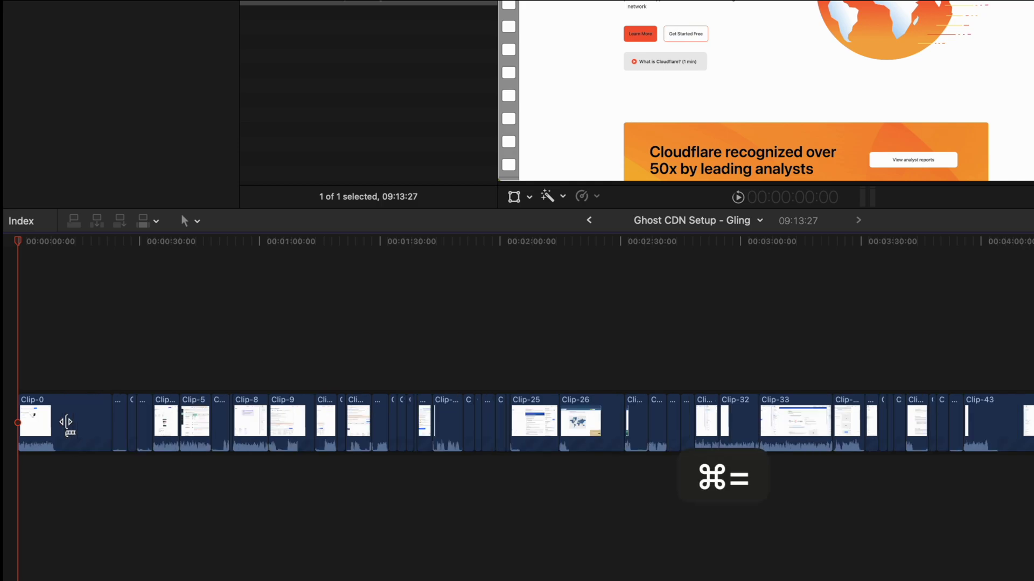
key(super+equal)
key(super+equal)
key(super+equal)
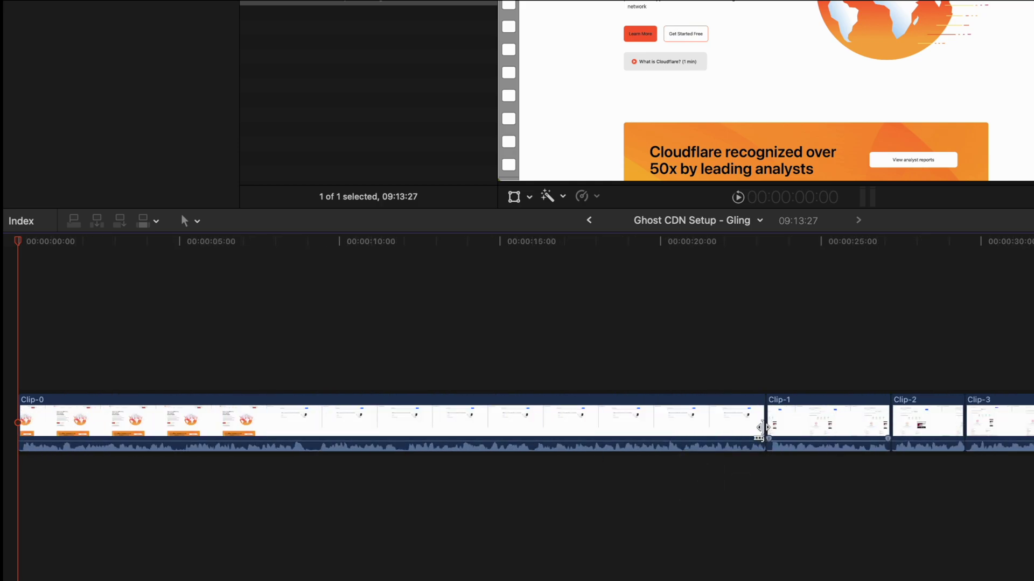
drag(764, 422, 773, 427)
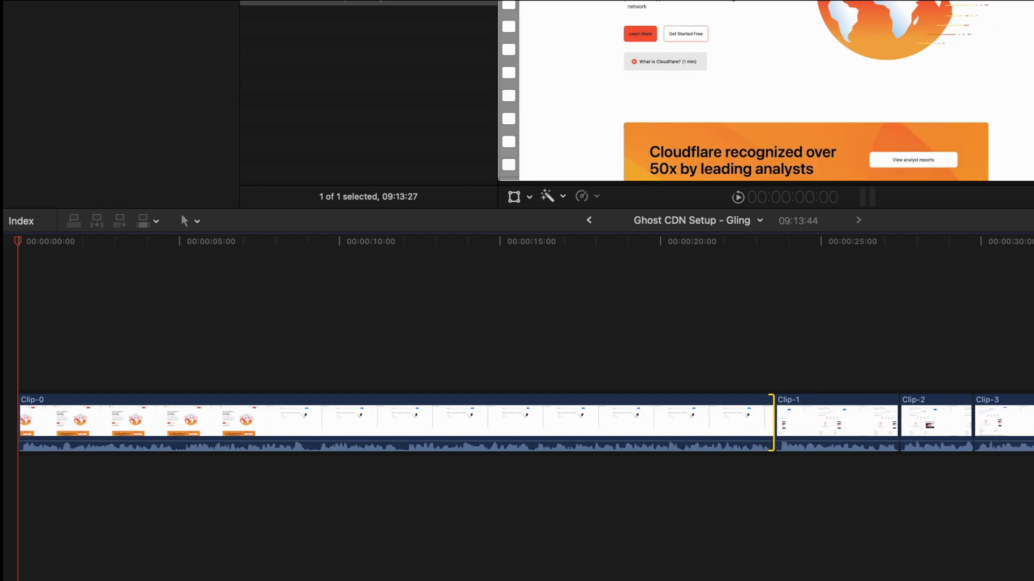
key(super+alt+Up)
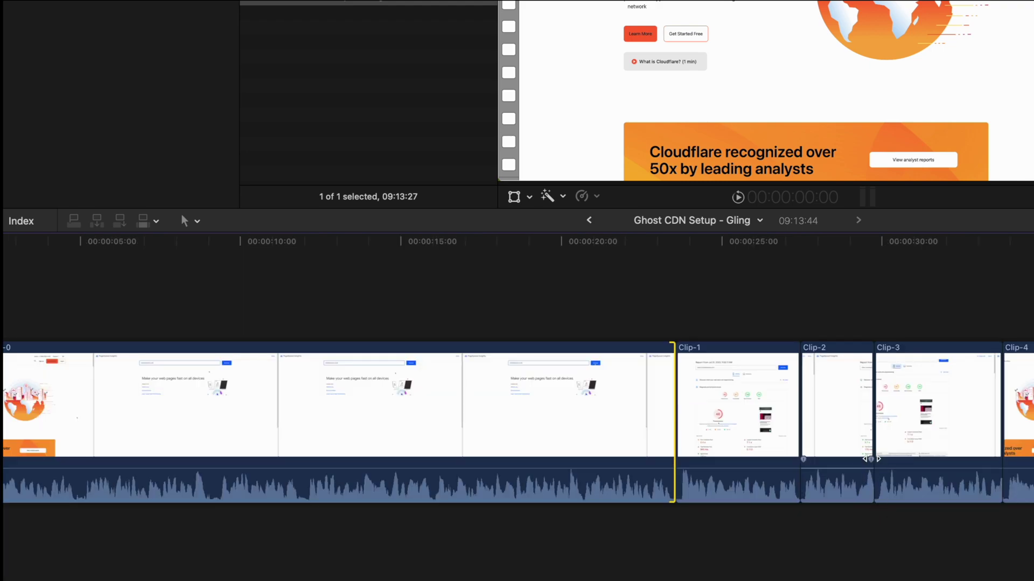
drag(870, 438, 878, 438)
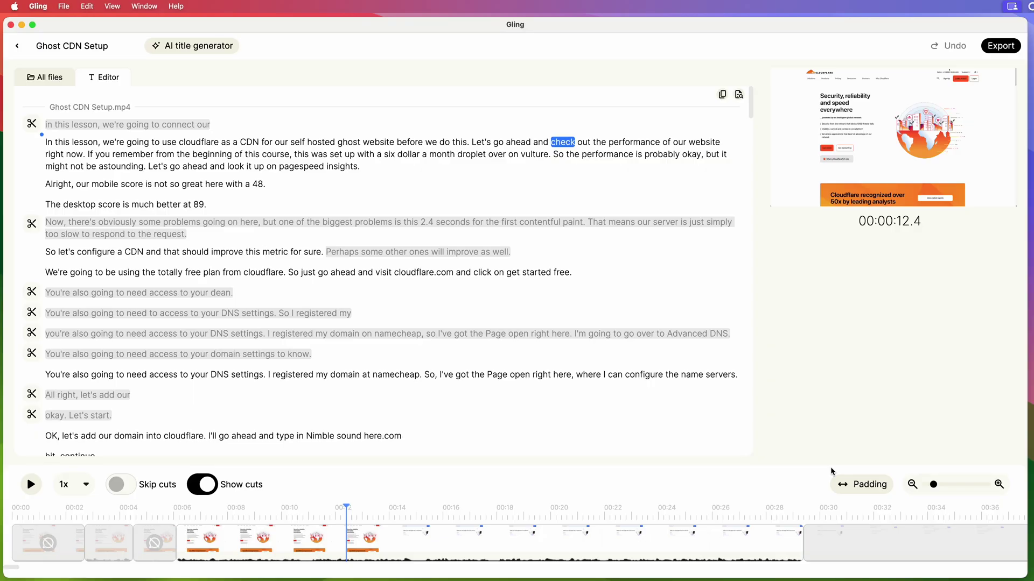
- Unlink Gling's start and end cut padding, raise the end padding slightly, and reopen export formats
click(862, 486)
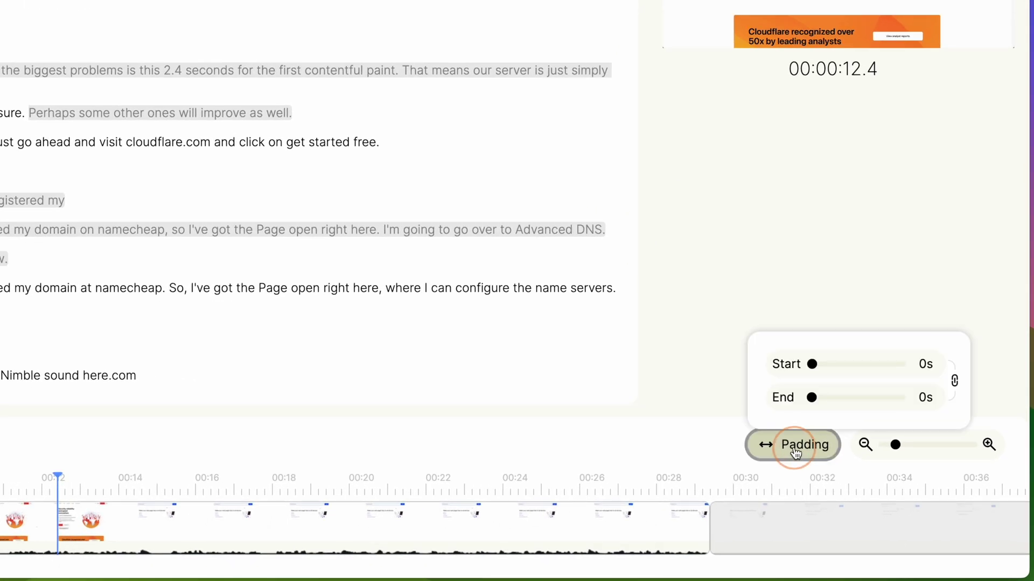
click(955, 381)
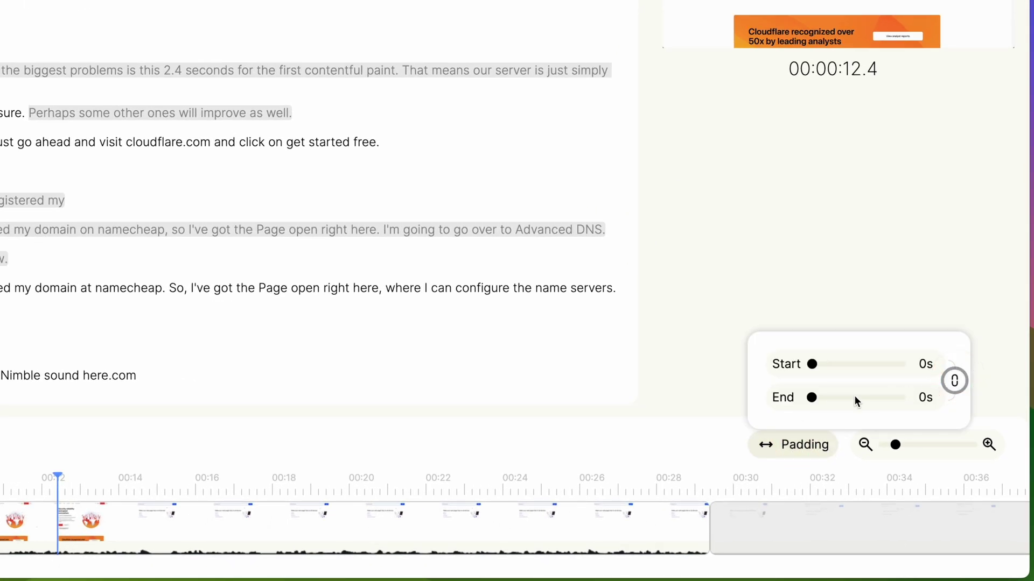
drag(811, 397, 835, 398)
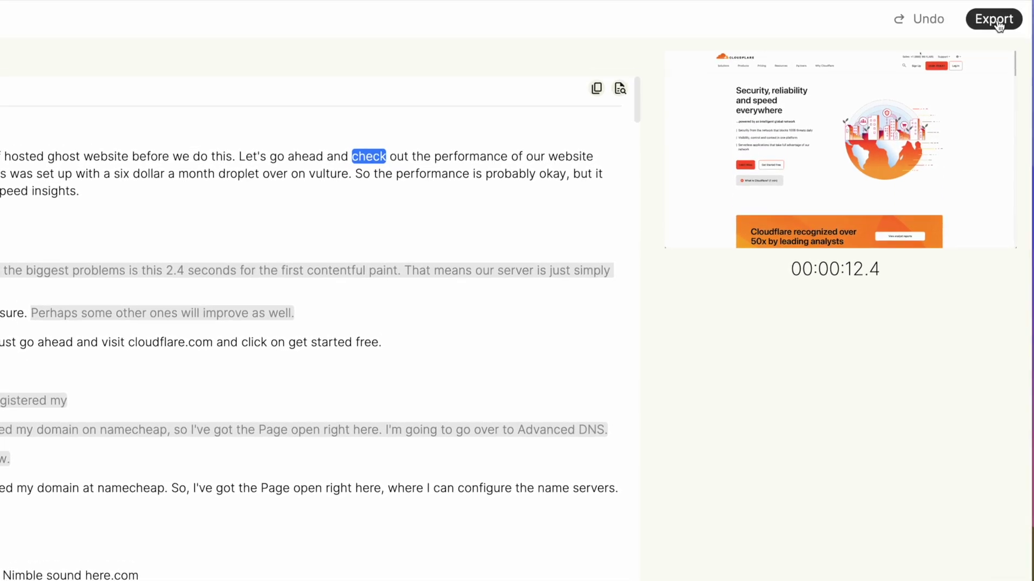
click(995, 28)
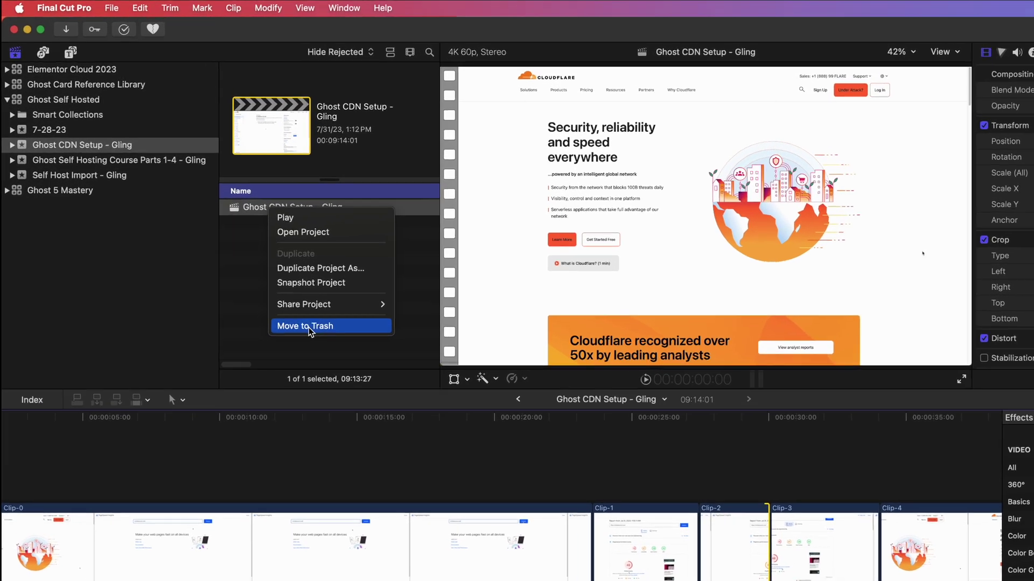
- Trash the earlier Gling project, extend Clip-3 slightly into Clip-4, and play back the edit
click(315, 335)
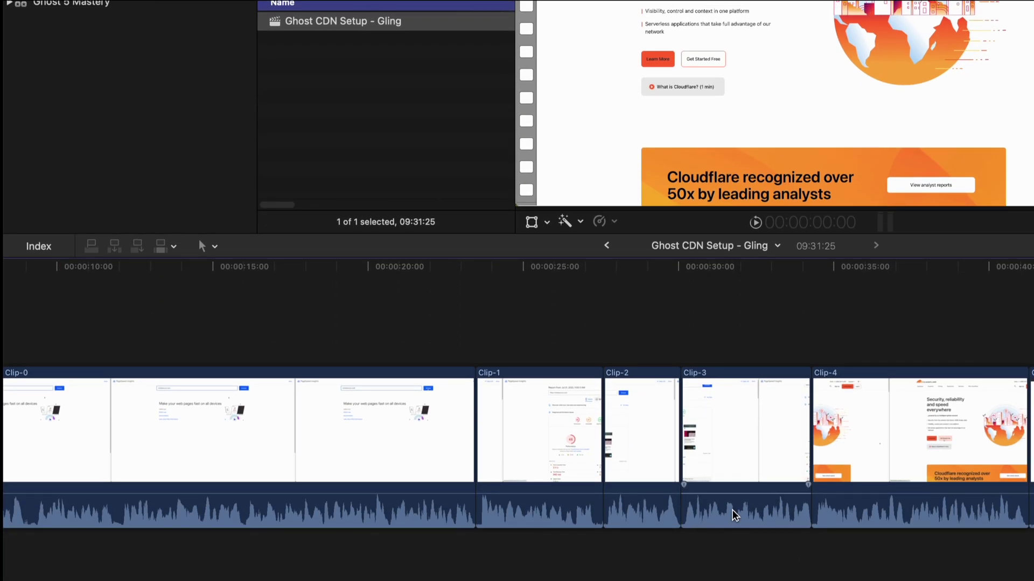
drag(807, 440, 809, 440)
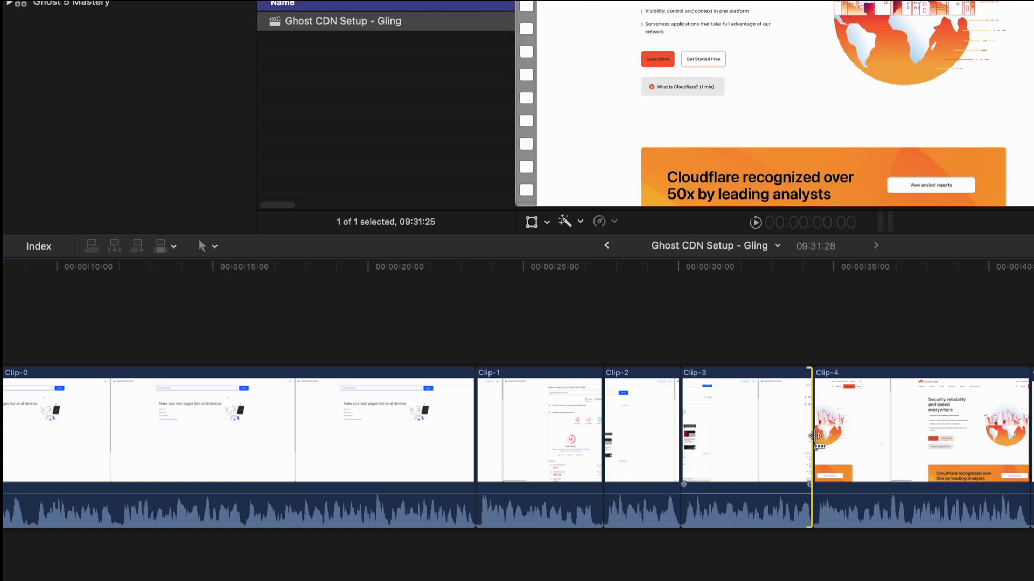
click(508, 553)
key(space)
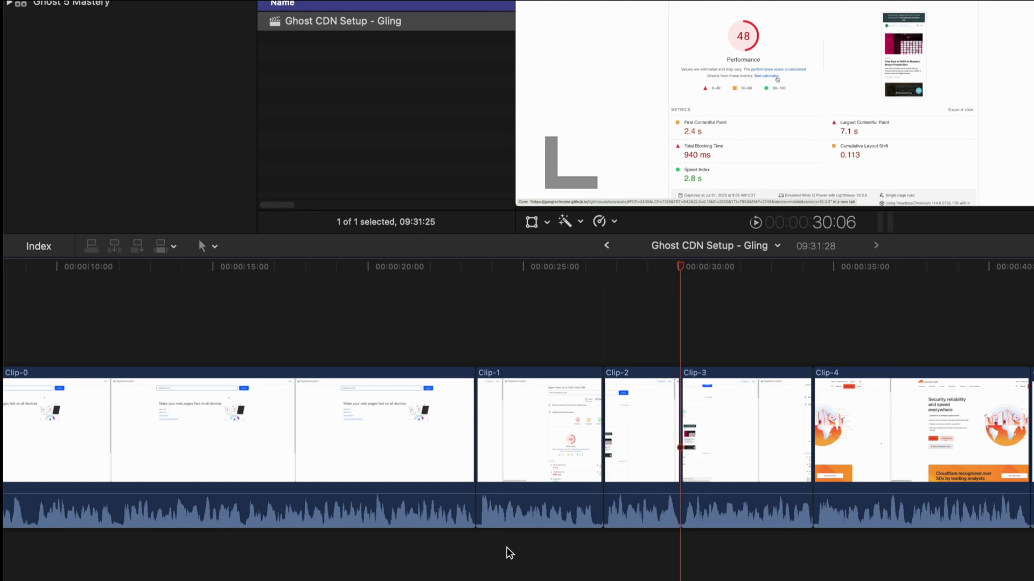
key(Down)
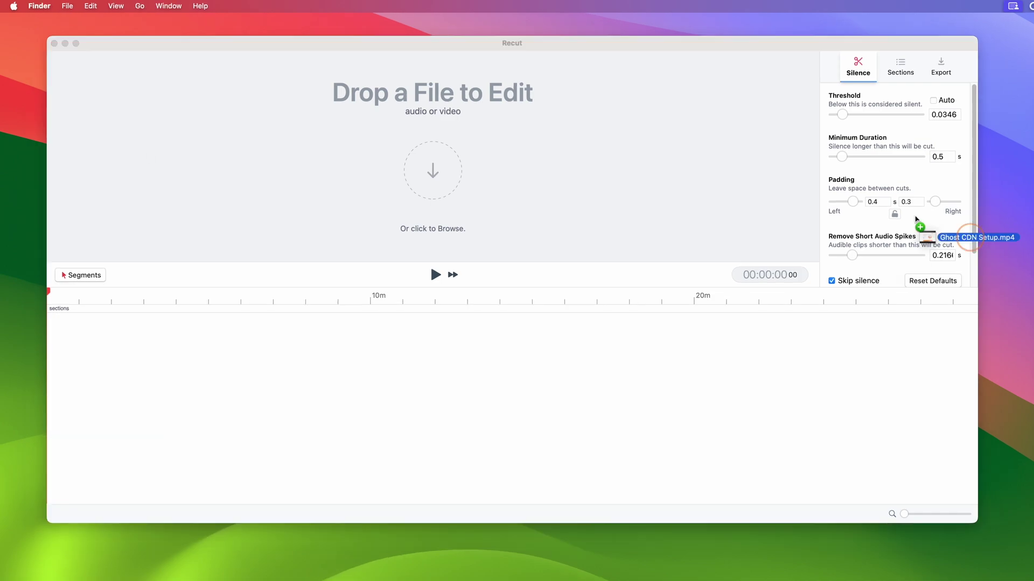
- Load Ghost CDN Setup.mp4 into Recut by dropping it from Finder
mouse_move(824, 186)
mouse_down()
mouse_move(461, 135)
mouse_move(447, 153)
mouse_move(480, 196)
mouse_move(467, 406)
mouse_up()
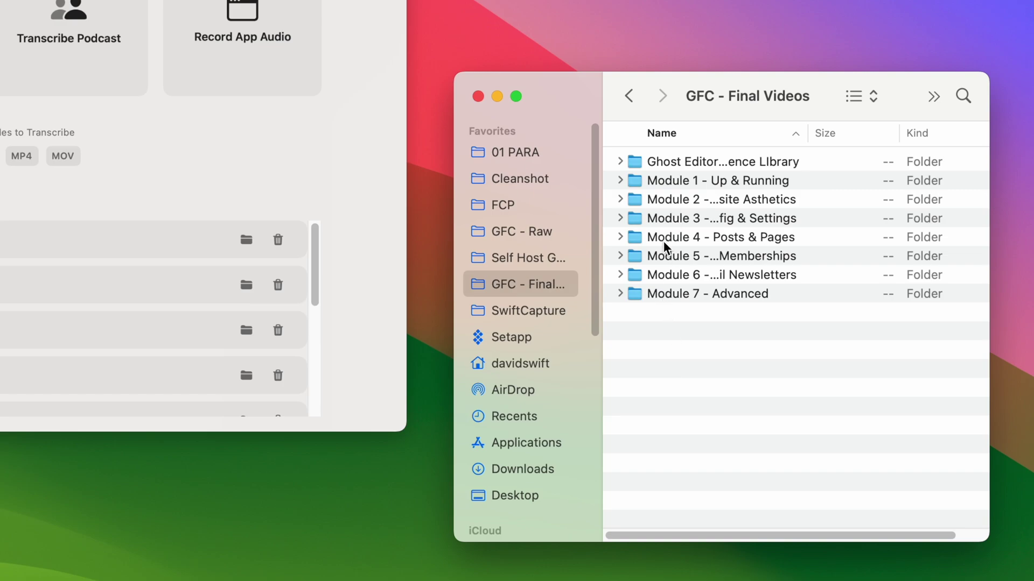
- Expand Module 7 - Advanced and drag Exporting - Gling.mov off to start transcribing it
click(620, 294)
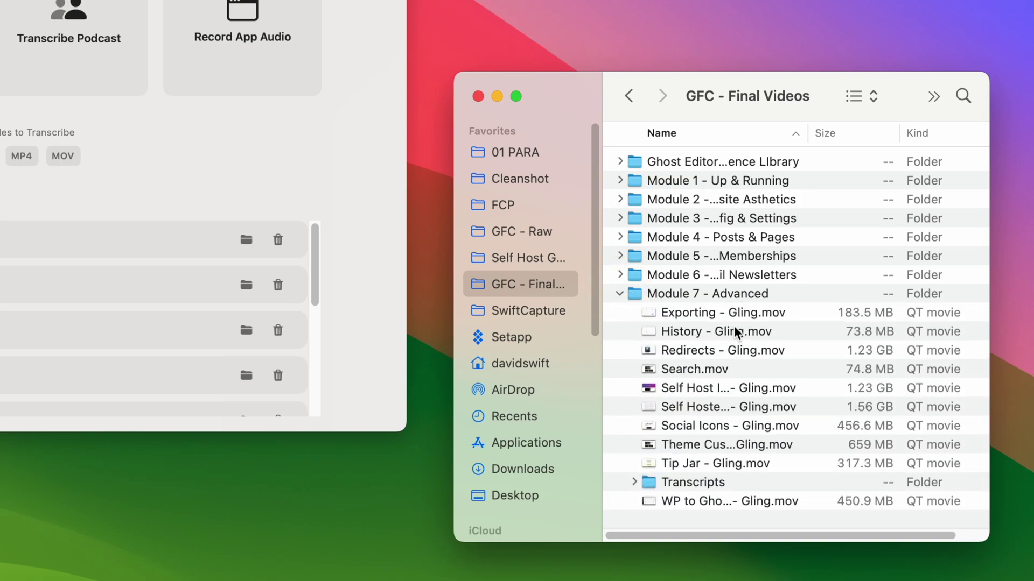
mouse_move(729, 315)
mouse_down()
mouse_move(400, 234)
mouse_move(462, 233)
mouse_up()
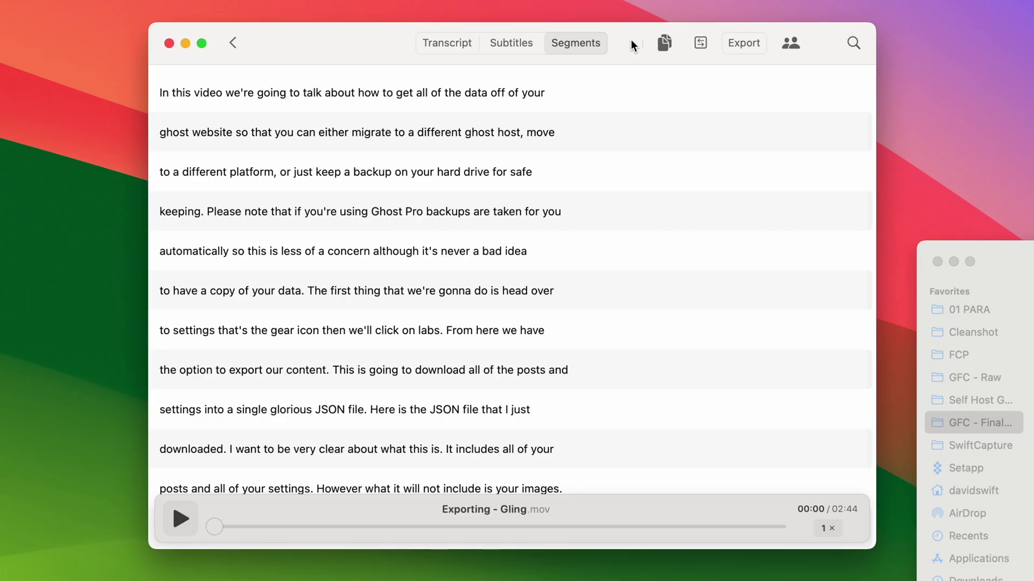
- Copy the lesson transcript in MacWhisper and export it as VTT captions
click(665, 47)
click(744, 44)
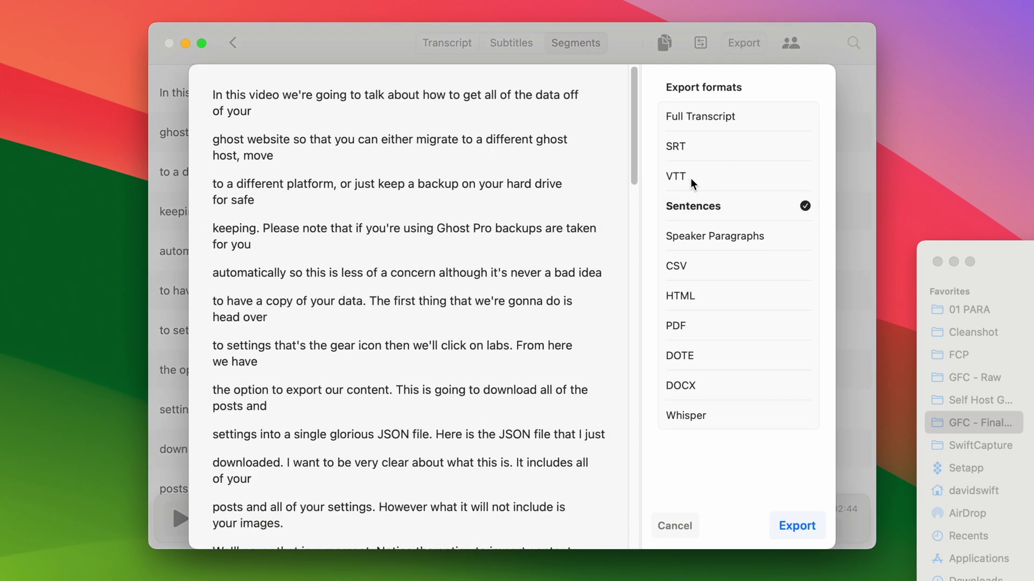
click(689, 177)
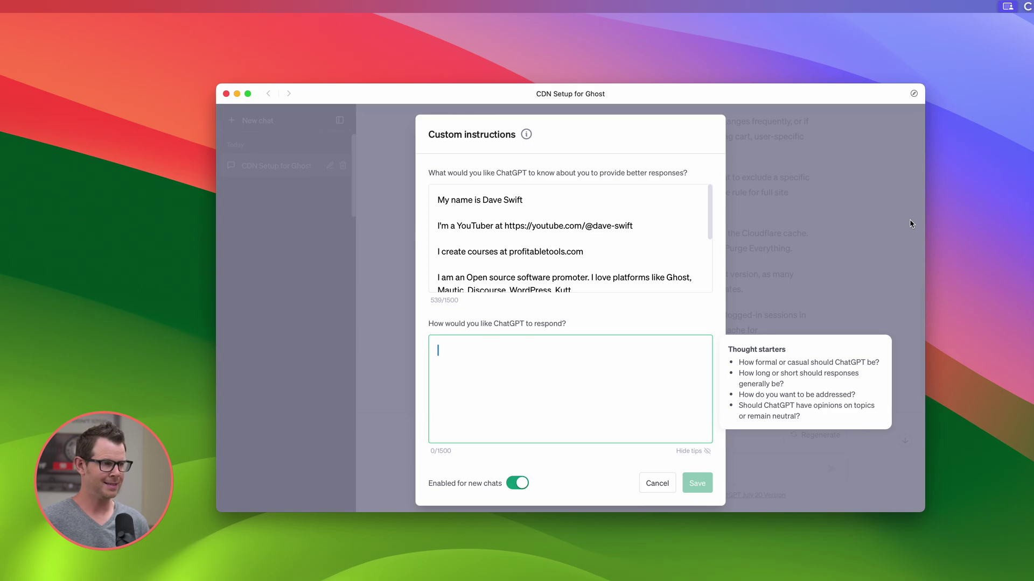
- Paste the prepared response guidance into ChatGPT's custom instructions
key(super+shift+v)
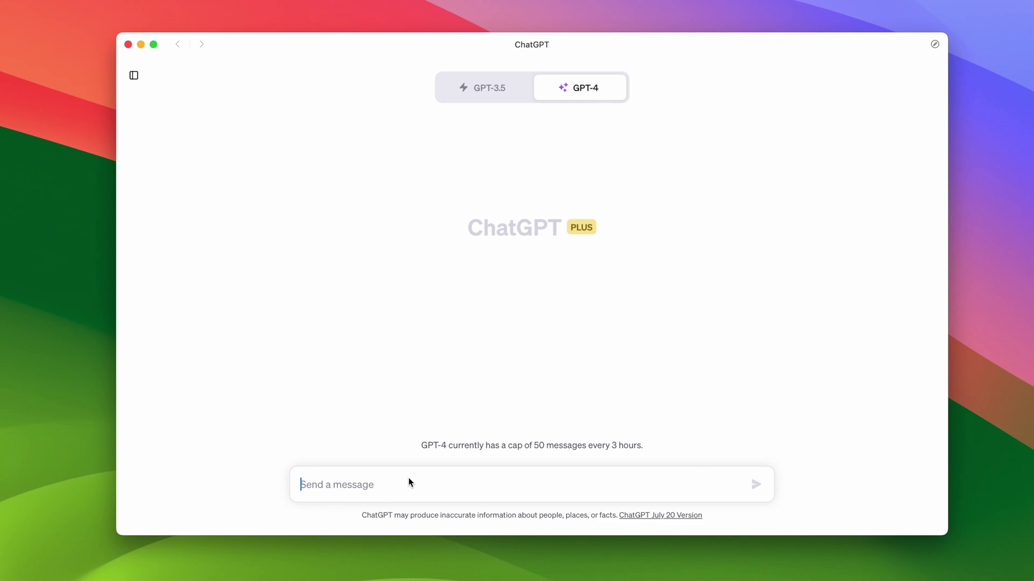
- Paste the lesson transcript into the GPT-4 message box and send it for summarizing
key(super+v)
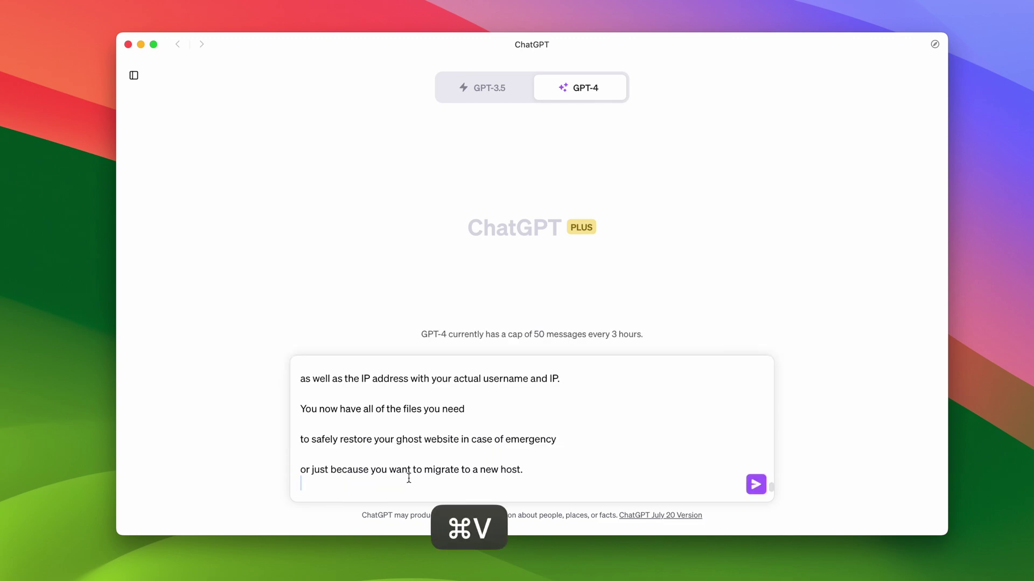
click(753, 483)
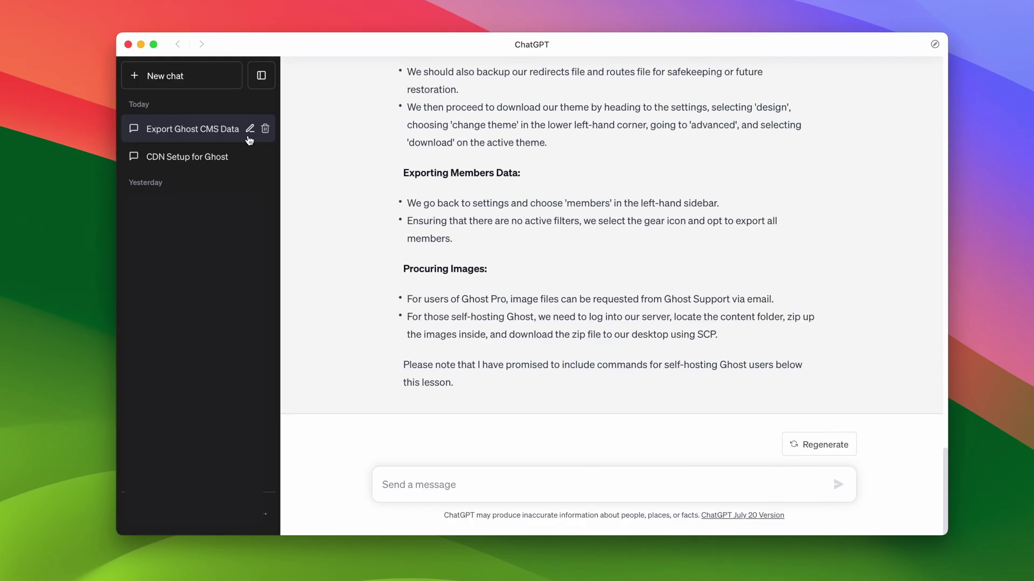
- Rename the chat to 'Lesson Summarizer' and copy GPT-4's summary reply
click(250, 130)
triple_click(200, 128)
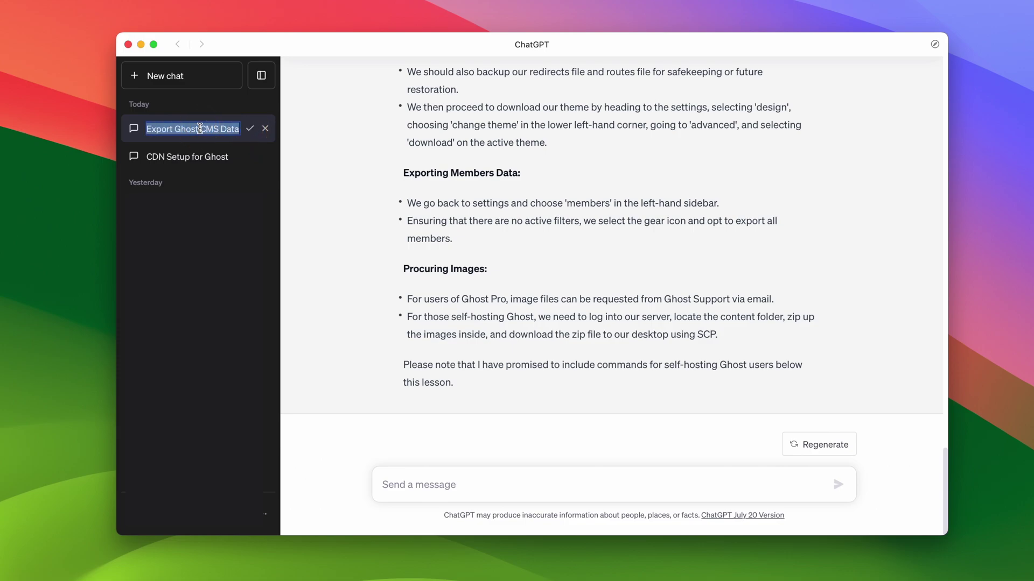
text(Lesson Summarizer)
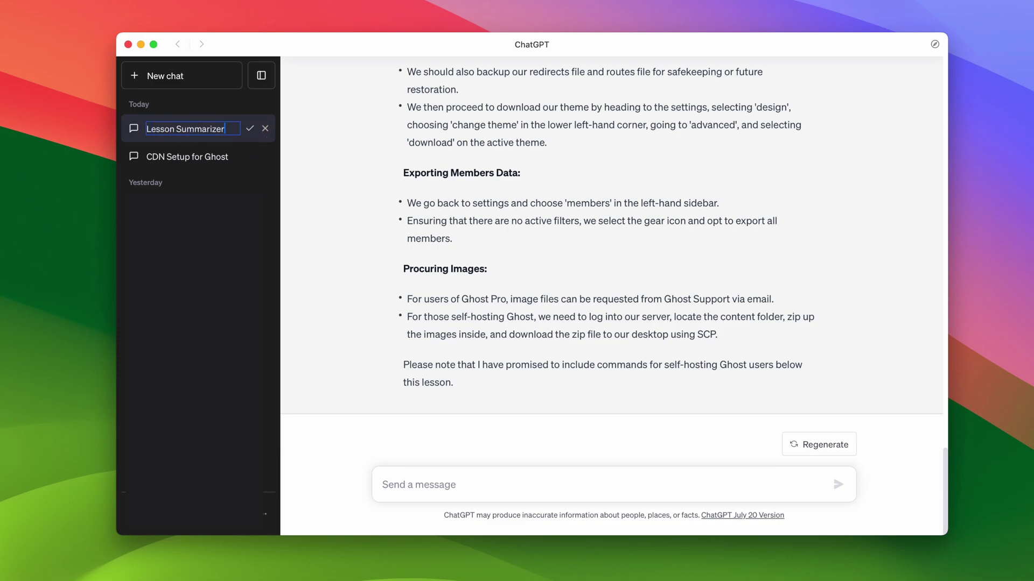
click(250, 128)
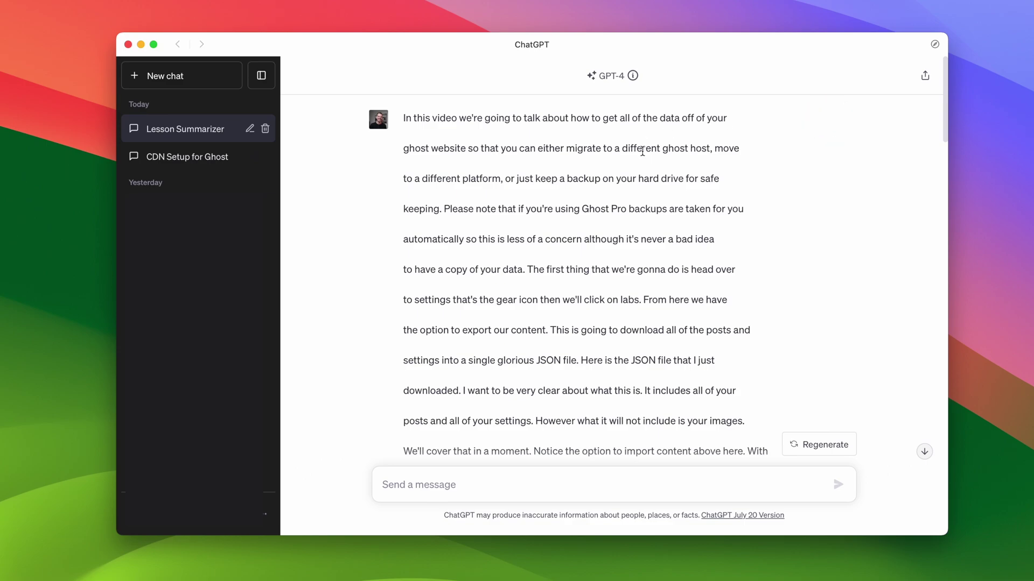
scroll(626, 195, down, 15)
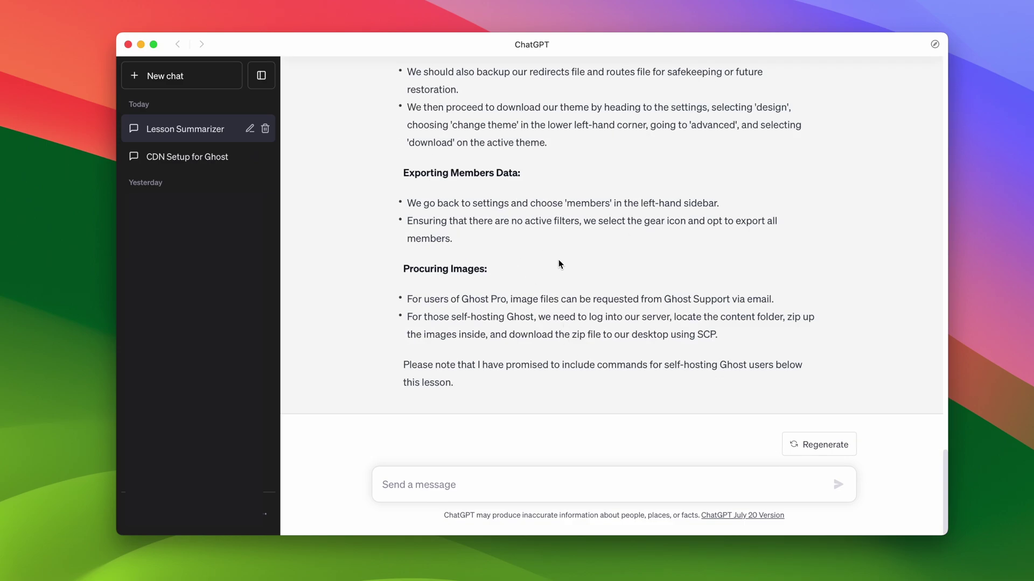
scroll(559, 265, up, 1)
scroll(559, 267, up, 5)
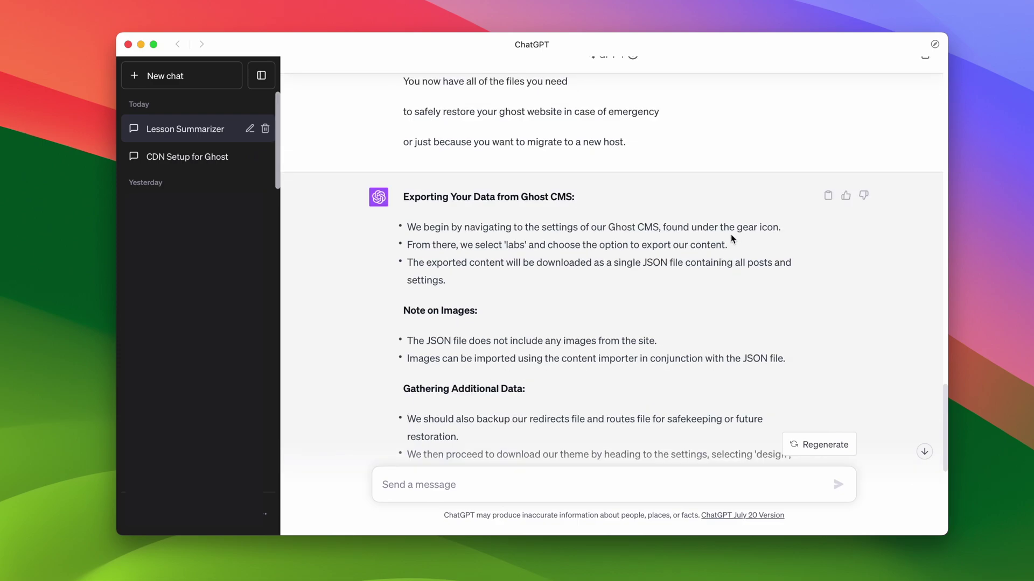
click(827, 196)
scroll(713, 267, down, 2)
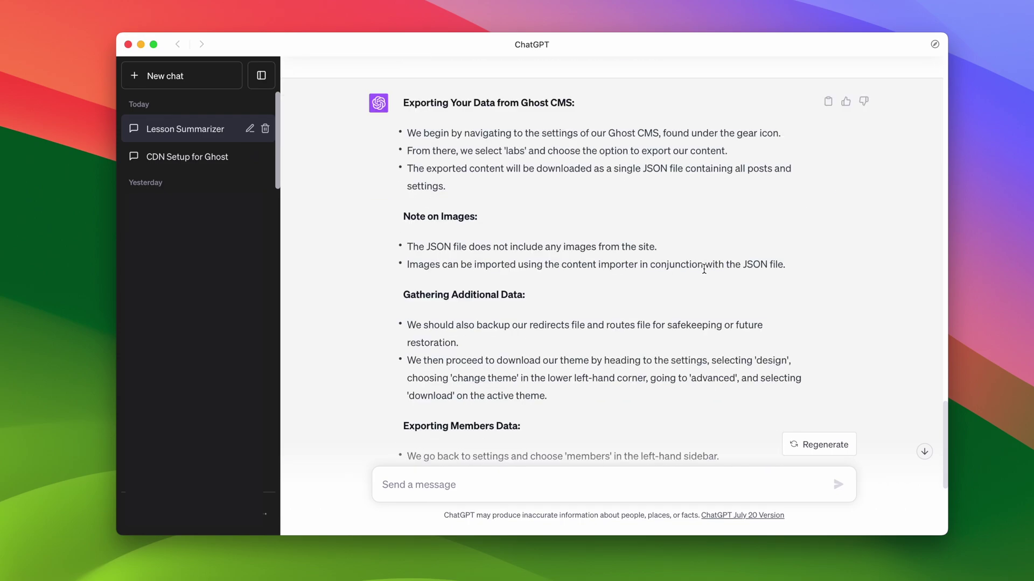
scroll(703, 269, down, 2)
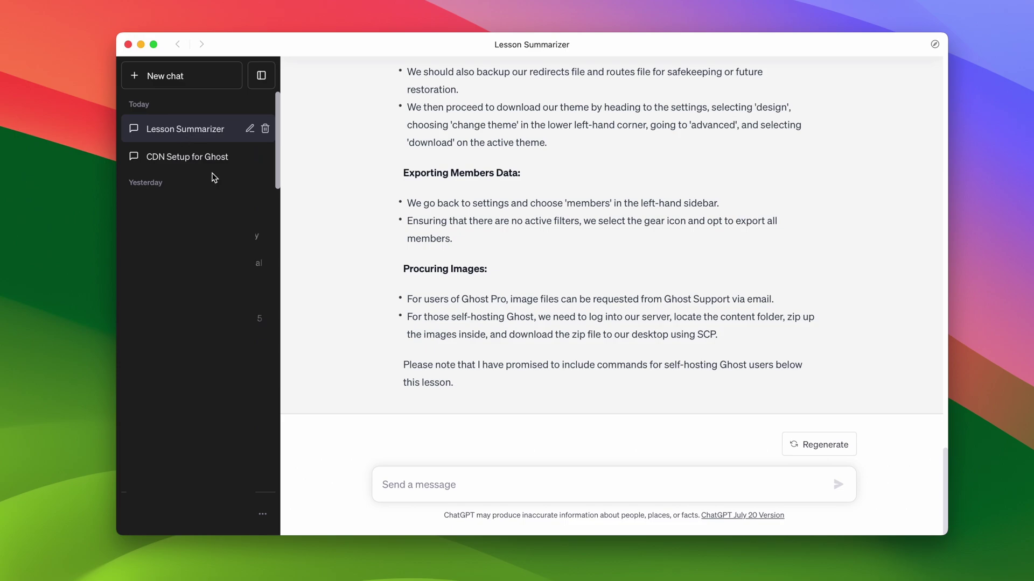
- Review the end of the custom response instructions and start a new blank GPT-4 chat
click(262, 516)
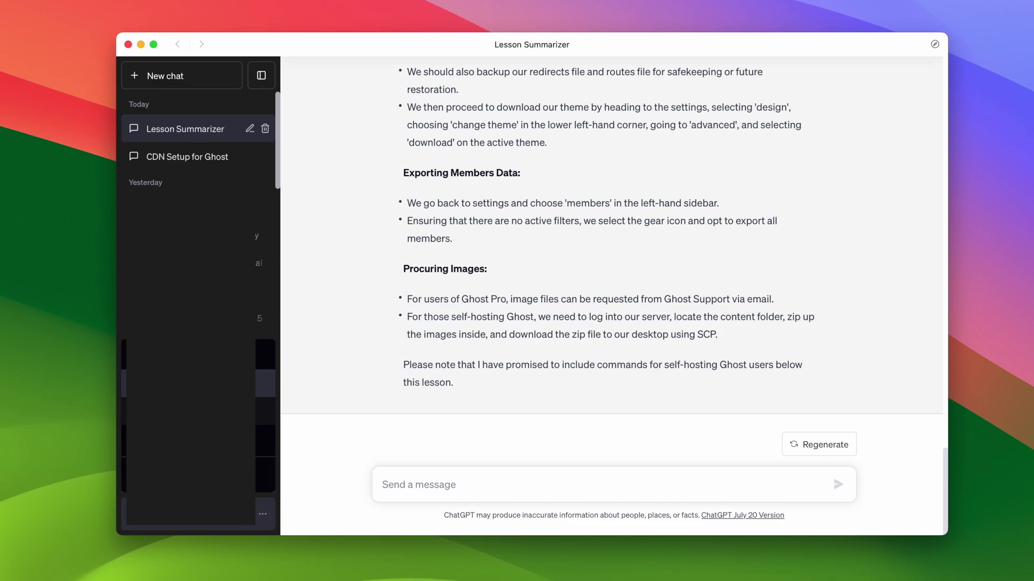
click(195, 384)
click(597, 426)
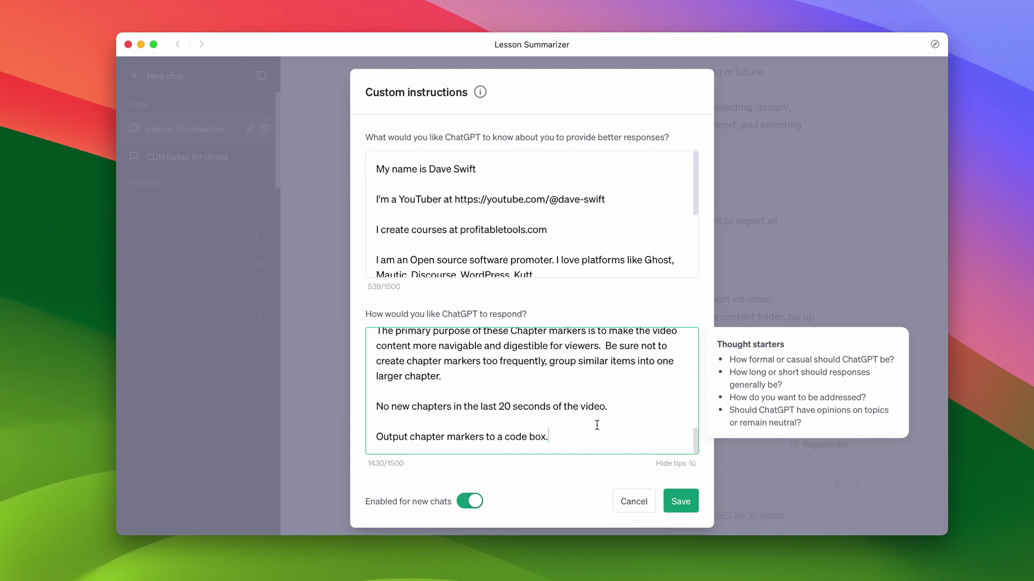
click(682, 502)
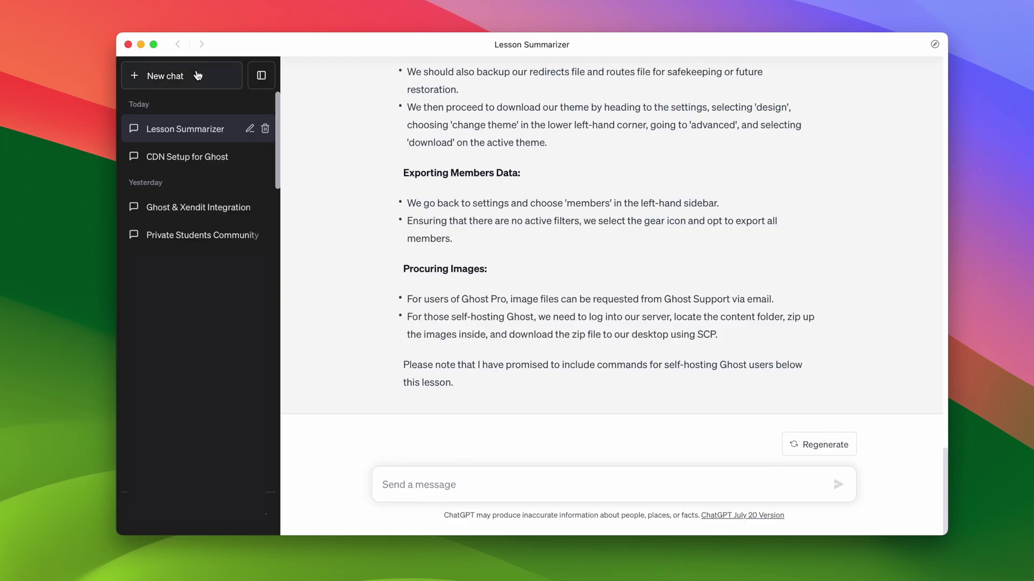
- Copy all the VTT captions and send them to the new GPT-4 chat for chapter markers
click(194, 74)
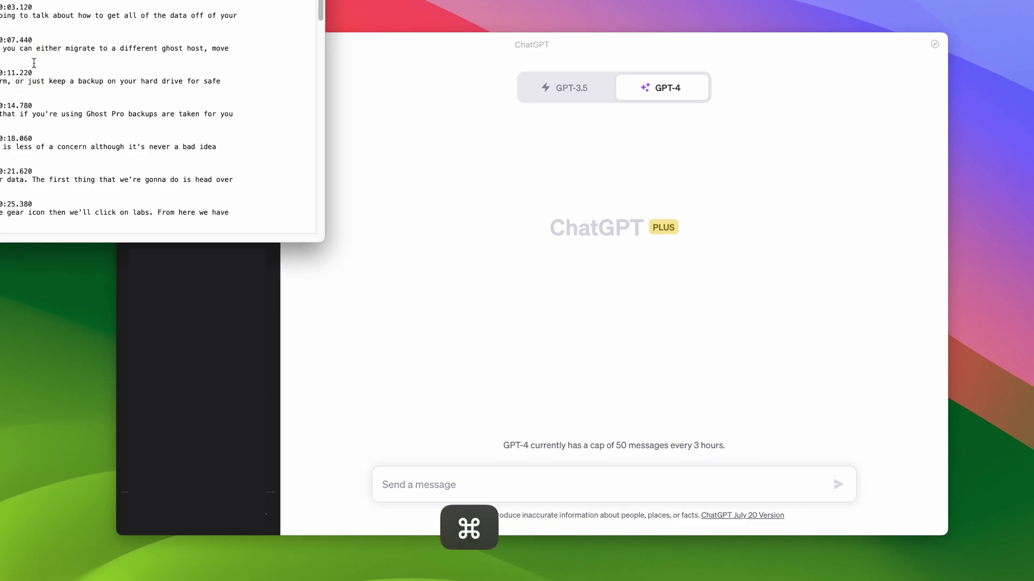
key(super+a)
key(super+c)
click(523, 476)
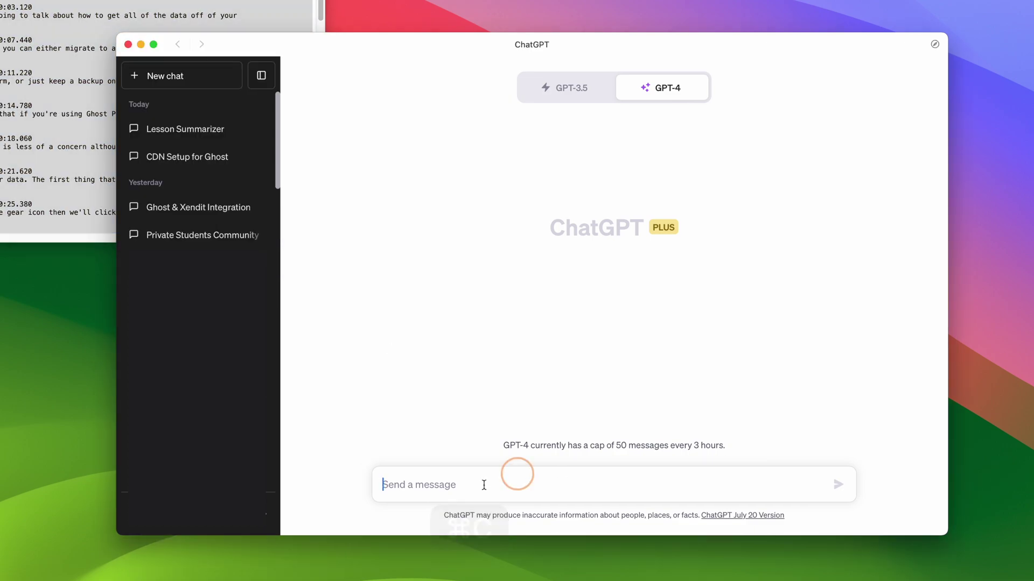
key(super+v)
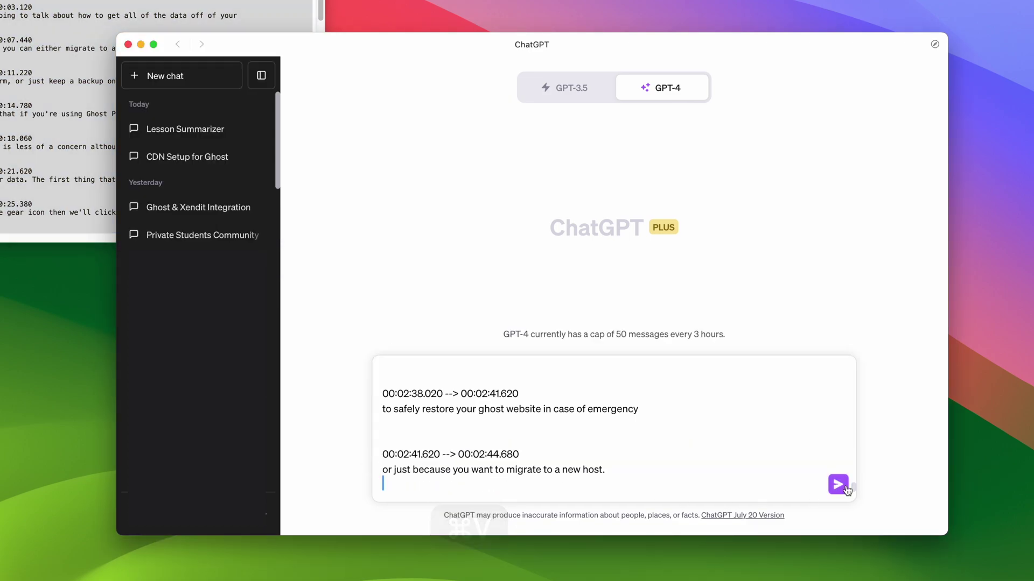
click(838, 485)
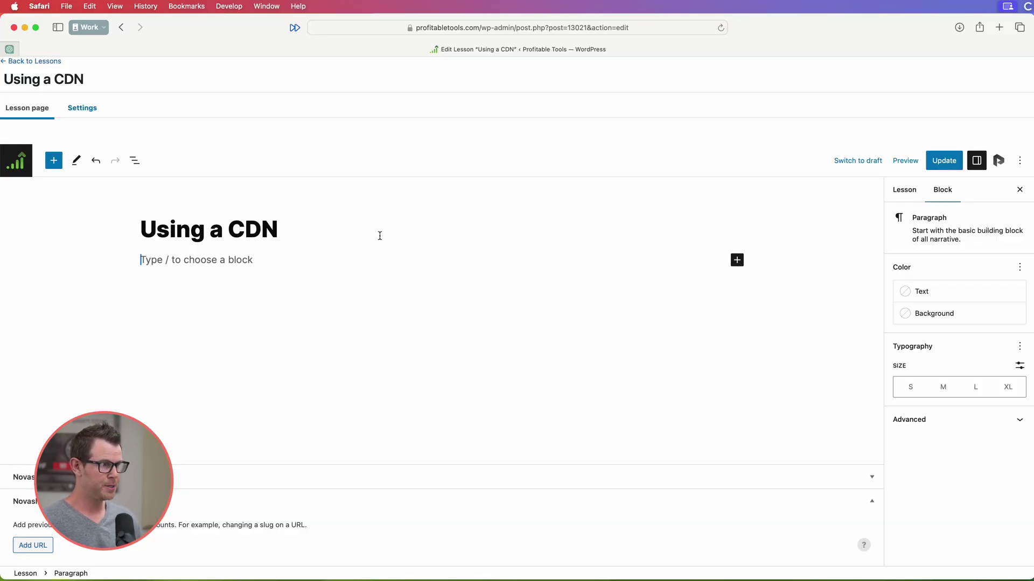
text(/patt)
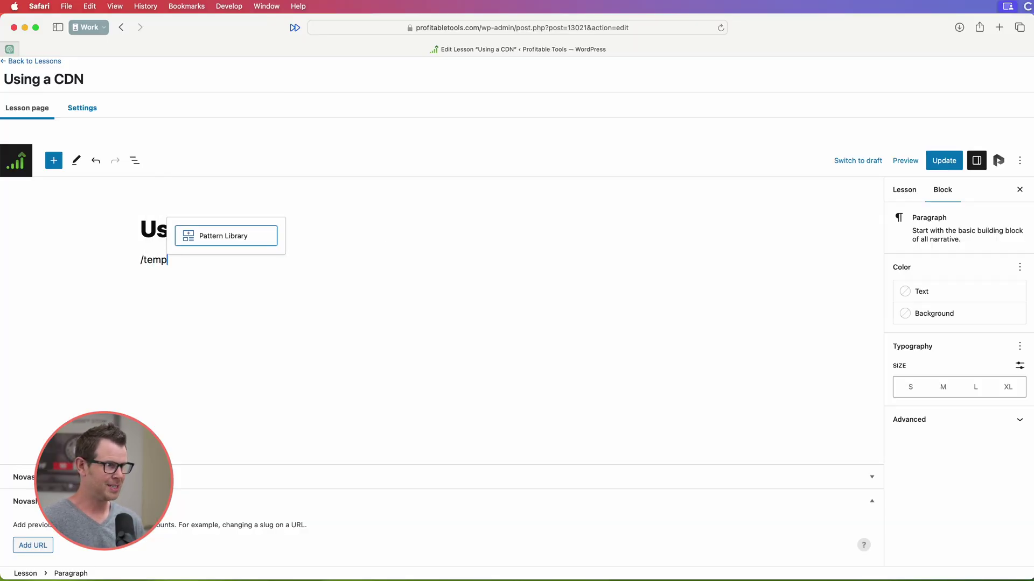
- Insert the Lesson Template pattern from Local Patterns into the Using a CDN lesson
key(Return)
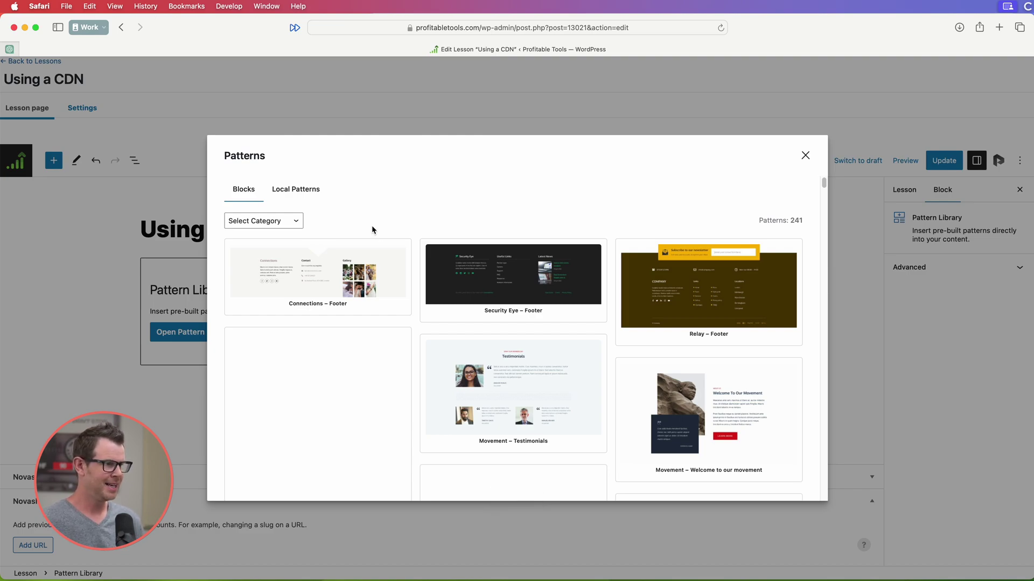
click(294, 194)
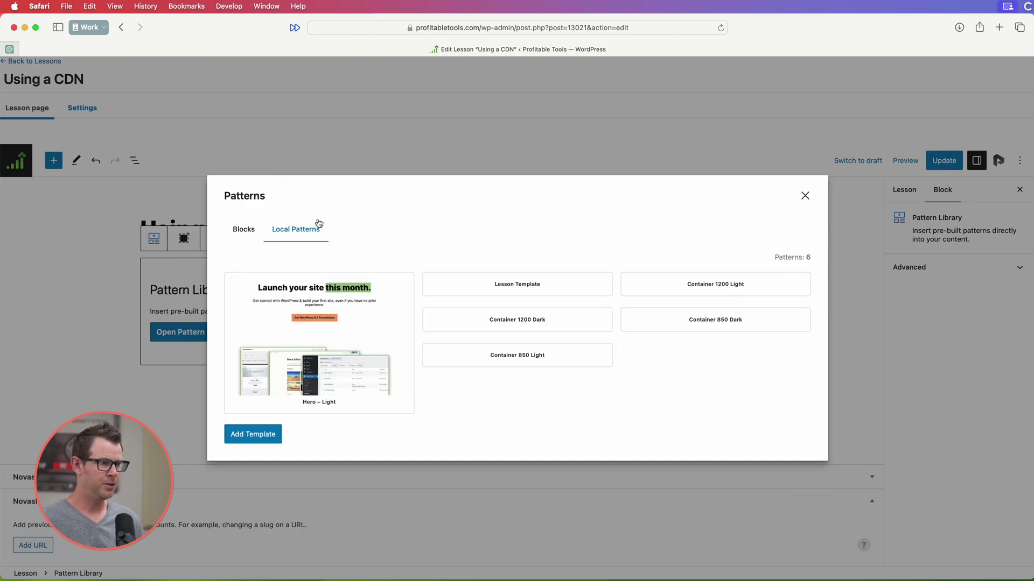
click(531, 287)
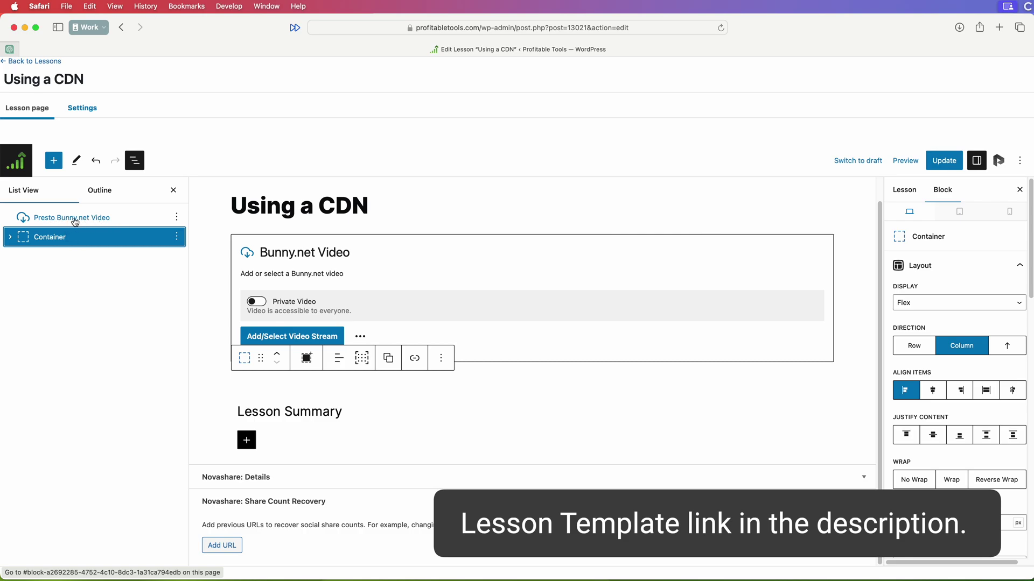
click(10, 237)
click(24, 258)
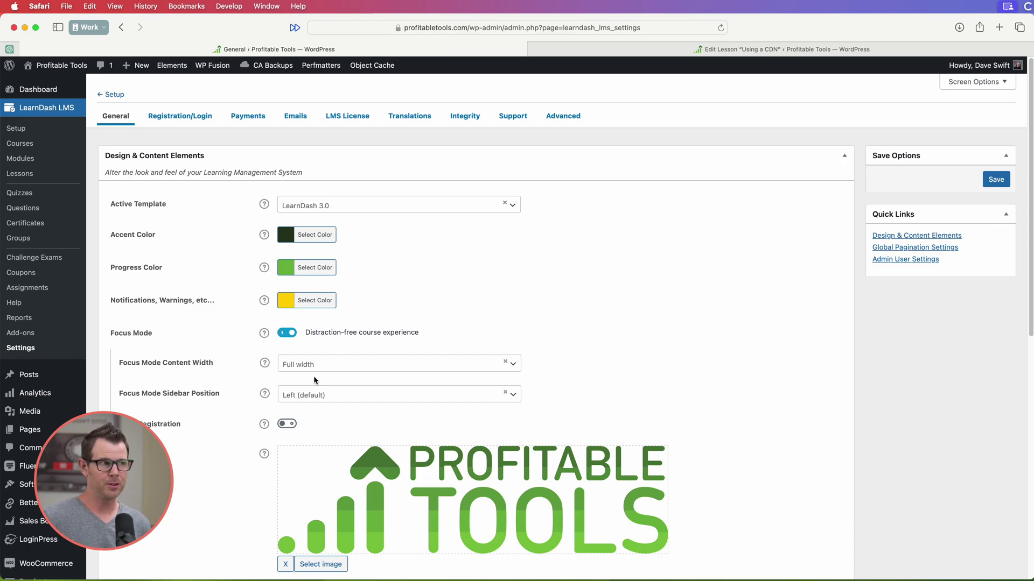
click(671, 49)
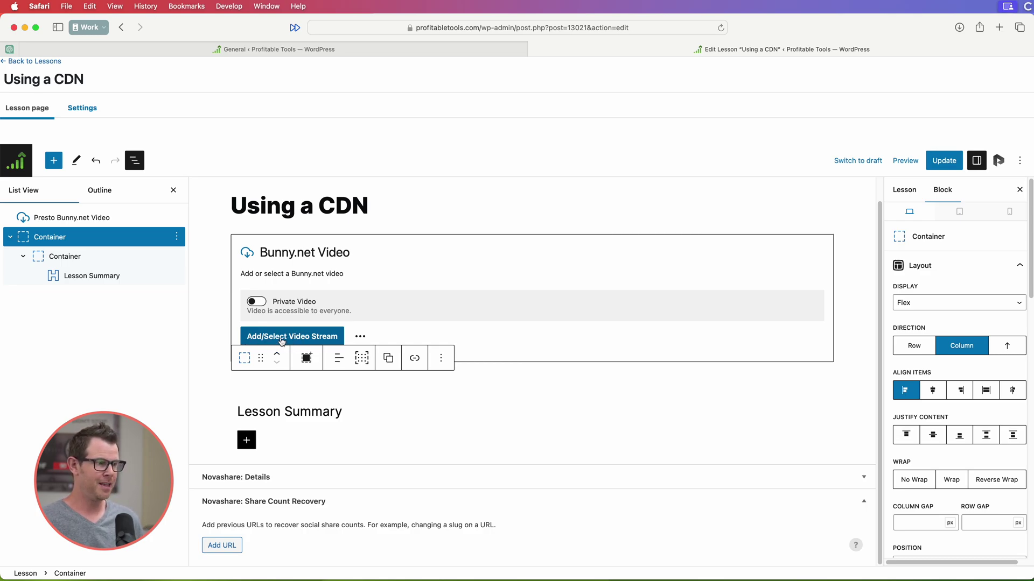
- Upload Exporting-Gling.mov into the Ghost Self Host video collection and select it
click(282, 340)
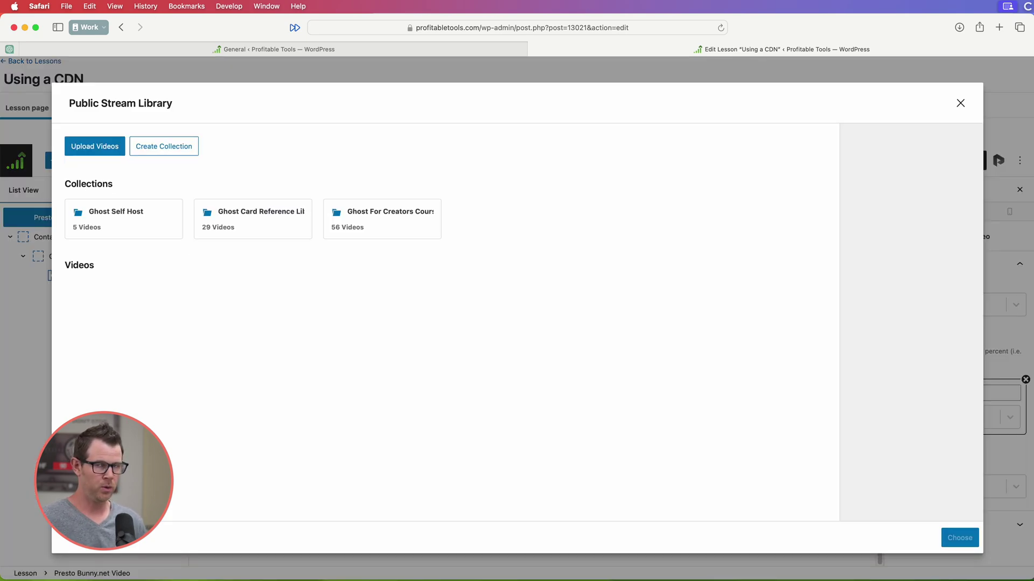
click(116, 215)
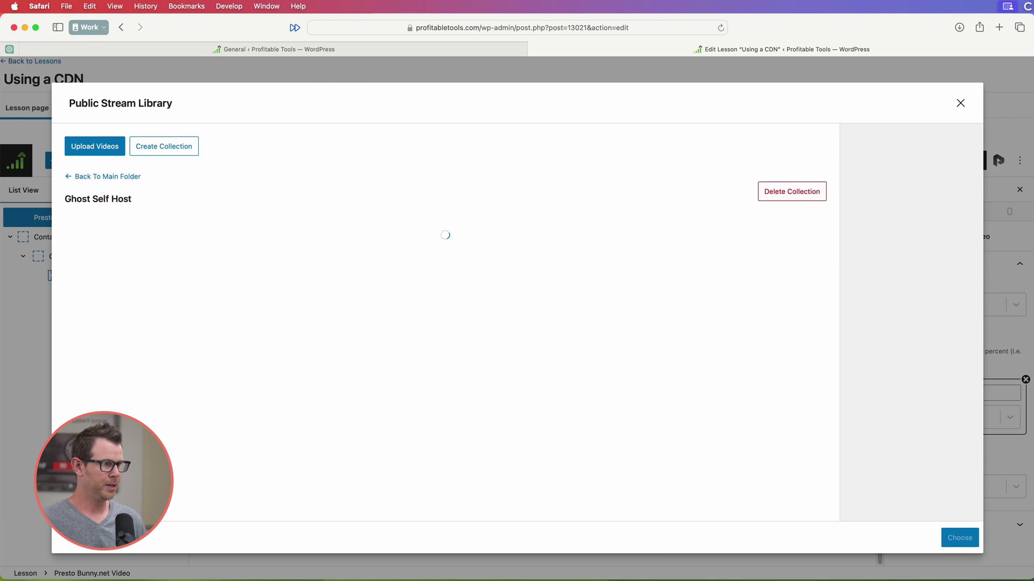
mouse_move(117, 214)
mouse_down()
mouse_move(323, 380)
mouse_move(344, 377)
mouse_up()
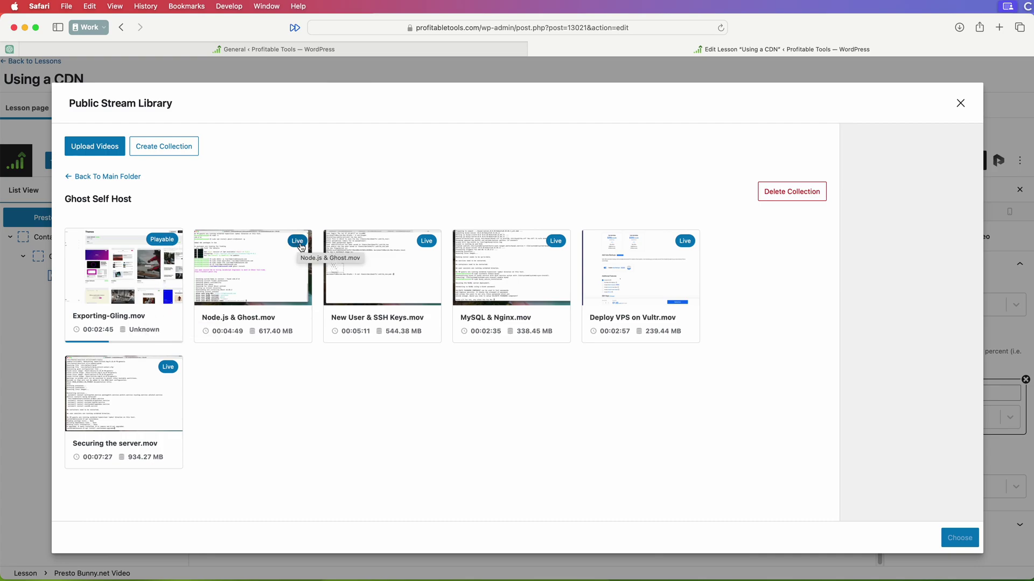
click(129, 287)
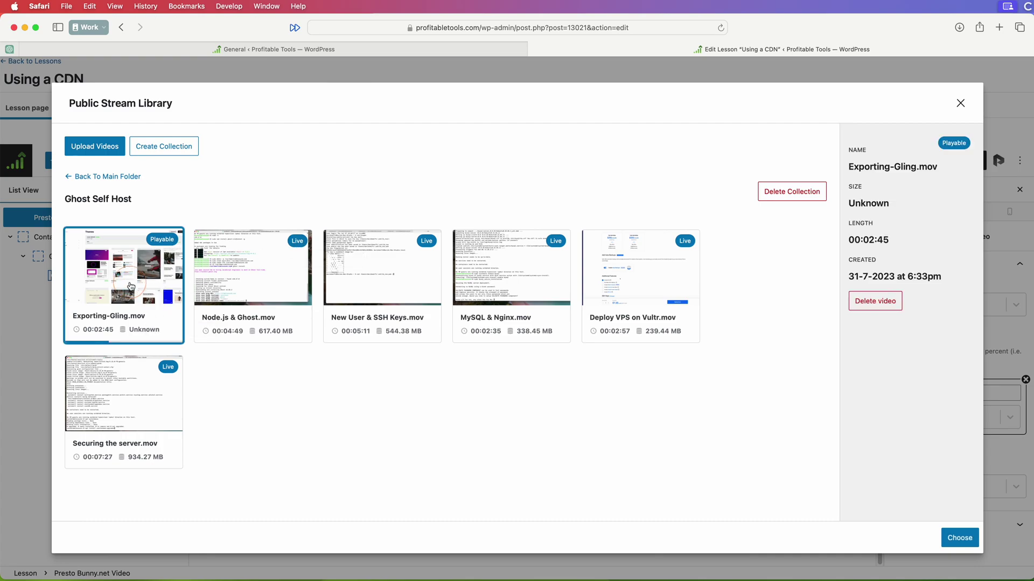
- Insert the Exporting-Gling video and attach English 'en' captions from Exporting-Gling-1.vtt
click(971, 540)
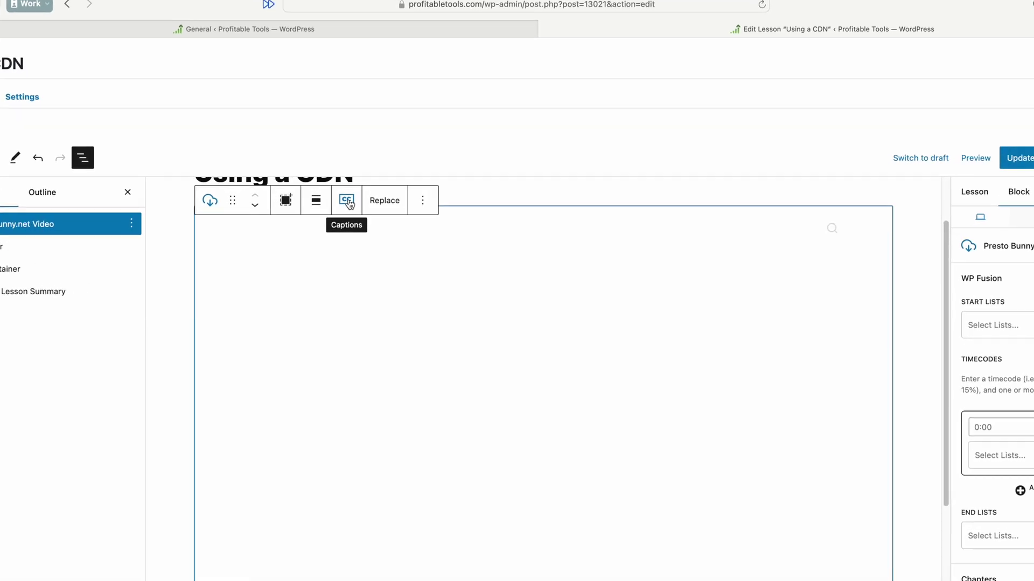
click(363, 201)
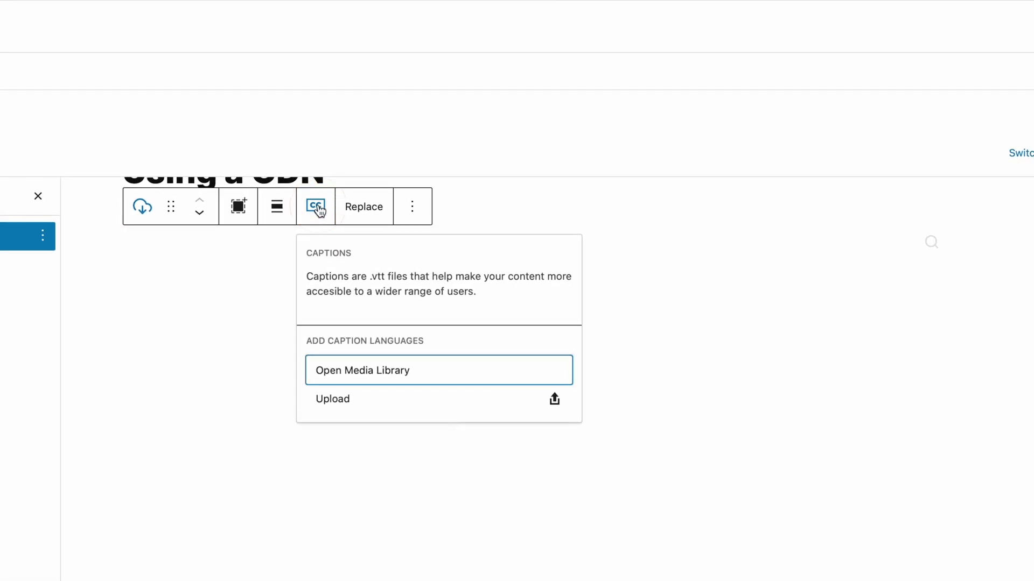
click(334, 398)
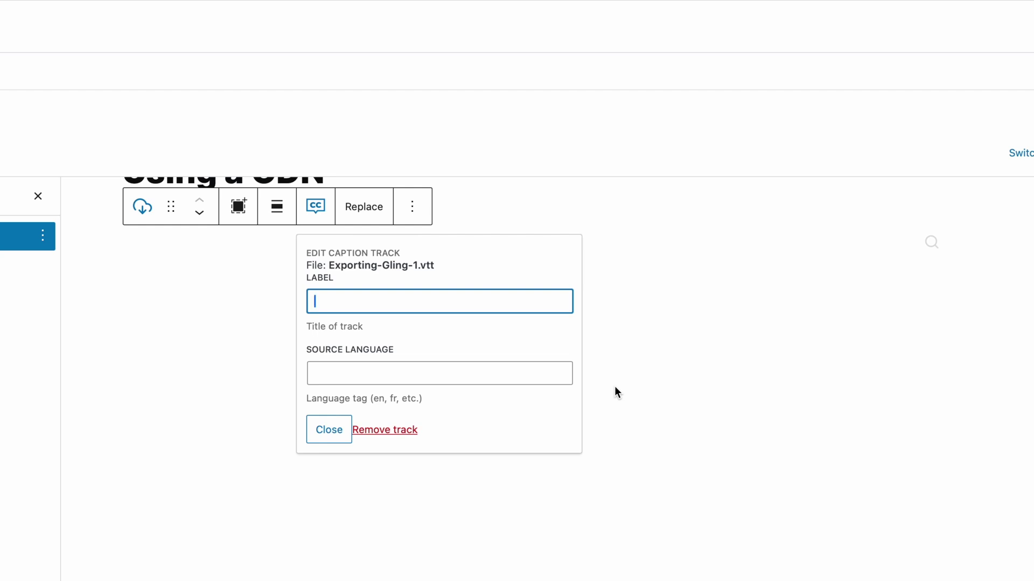
text(English)
key(Tab)
text(en)
click(330, 432)
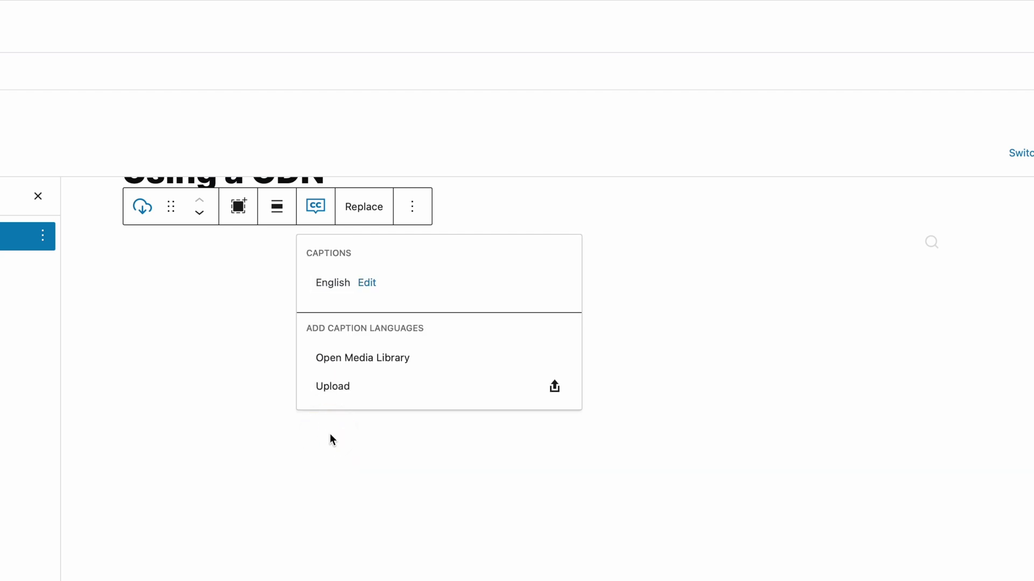
click(438, 306)
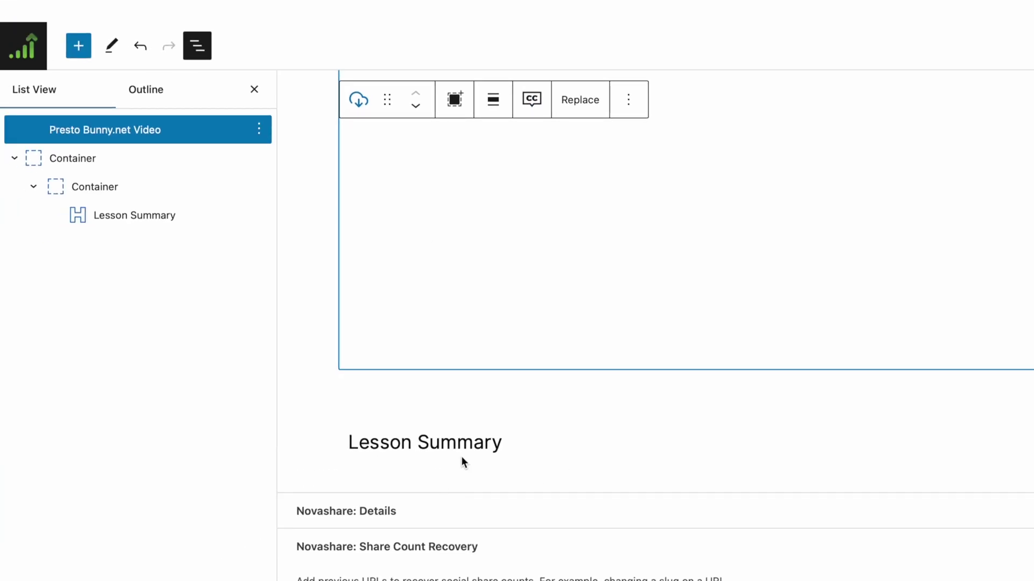
- Paste the ChatGPT lesson summary into a new paragraph below the Lesson Summary heading
click(513, 441)
key(Return)
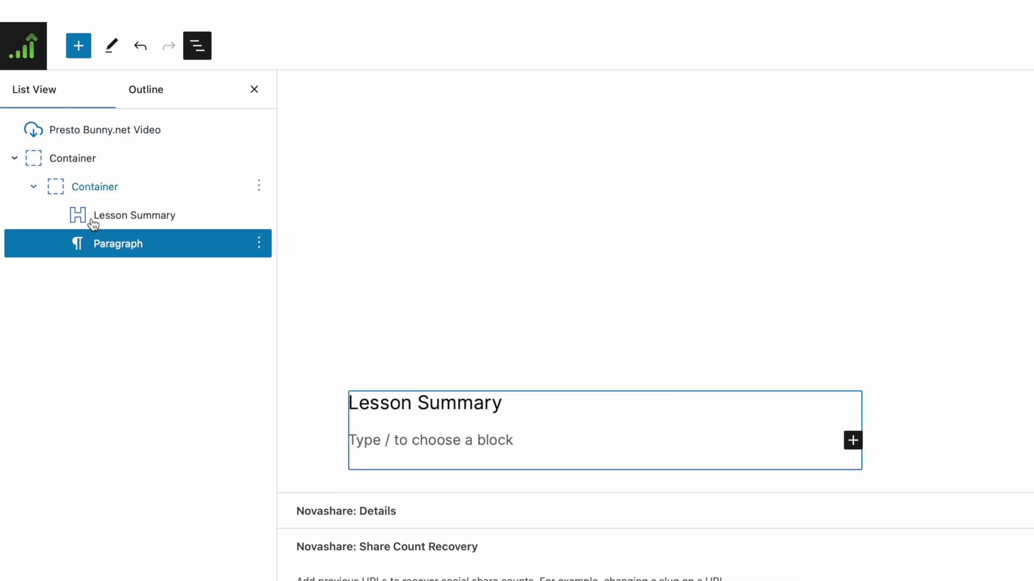
click(405, 438)
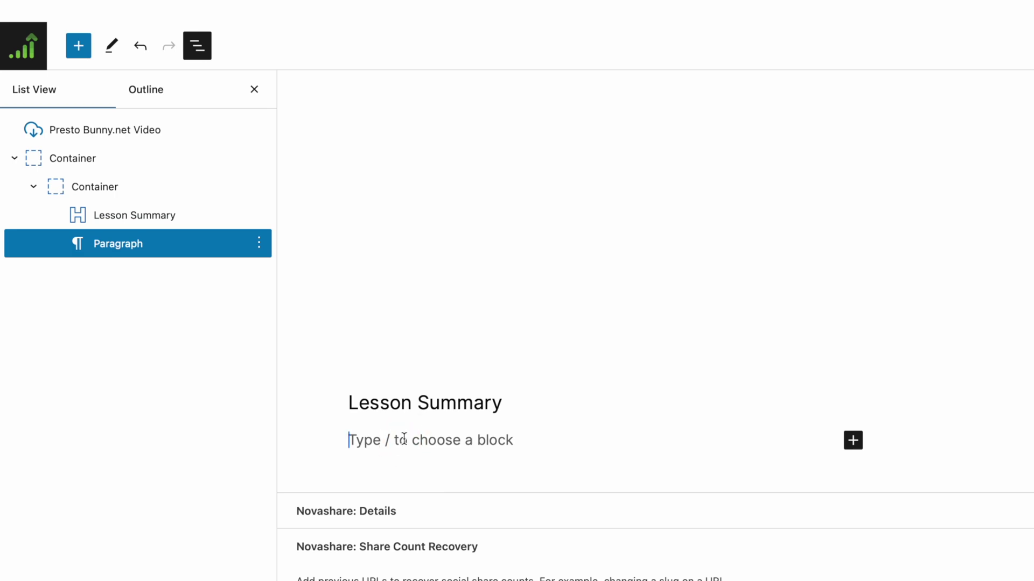
key(super+Tab)
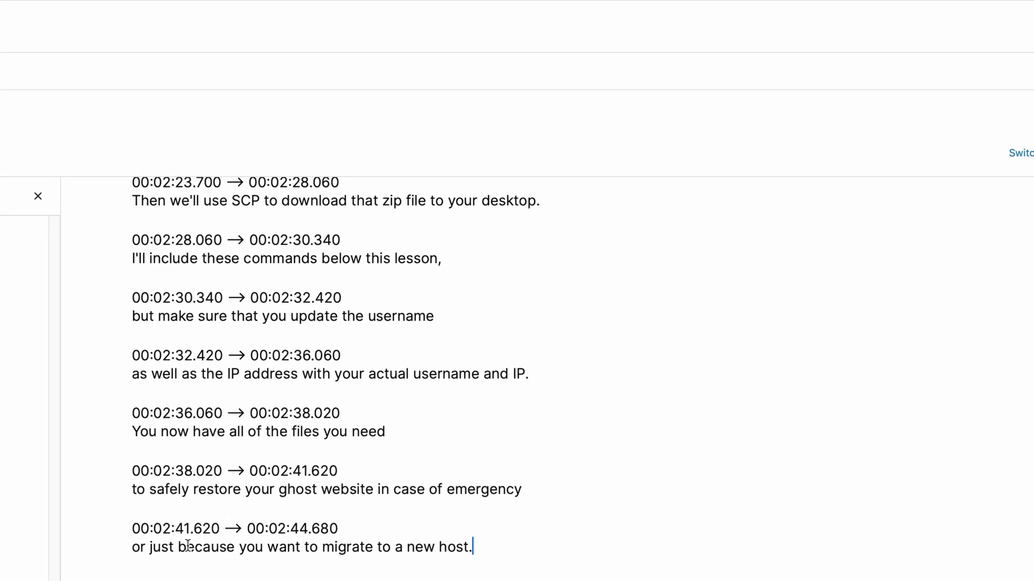
click(824, 300)
key(super+Tab)
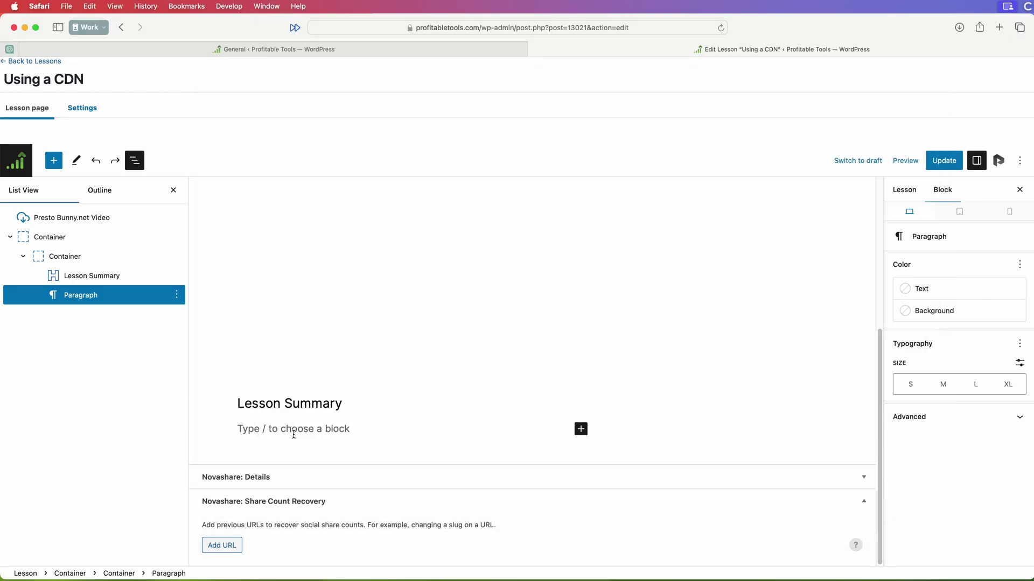
key(super+v)
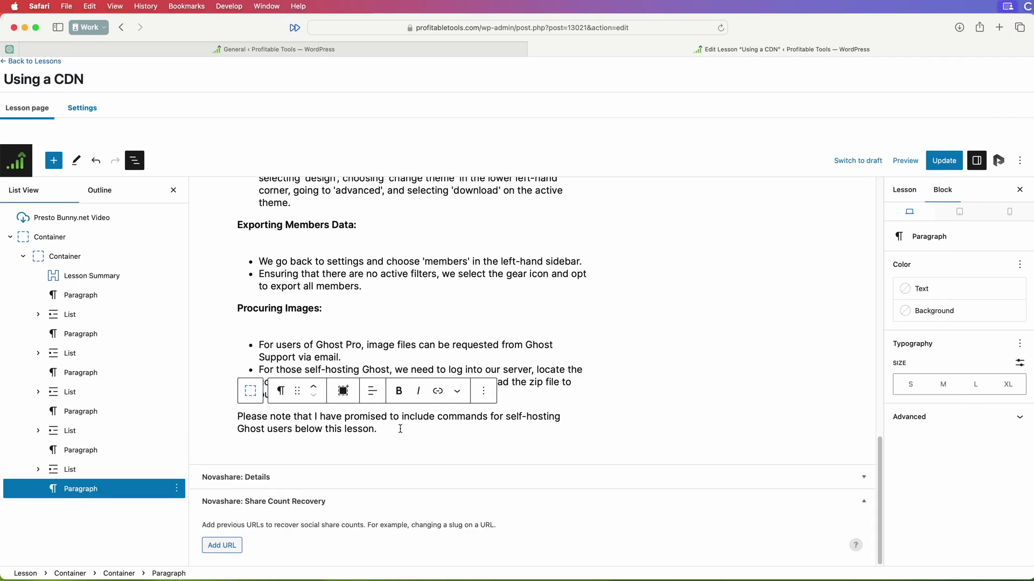
- Delete the summary's closing note about self-hosting commands
click(396, 431)
drag(396, 431, 238, 412)
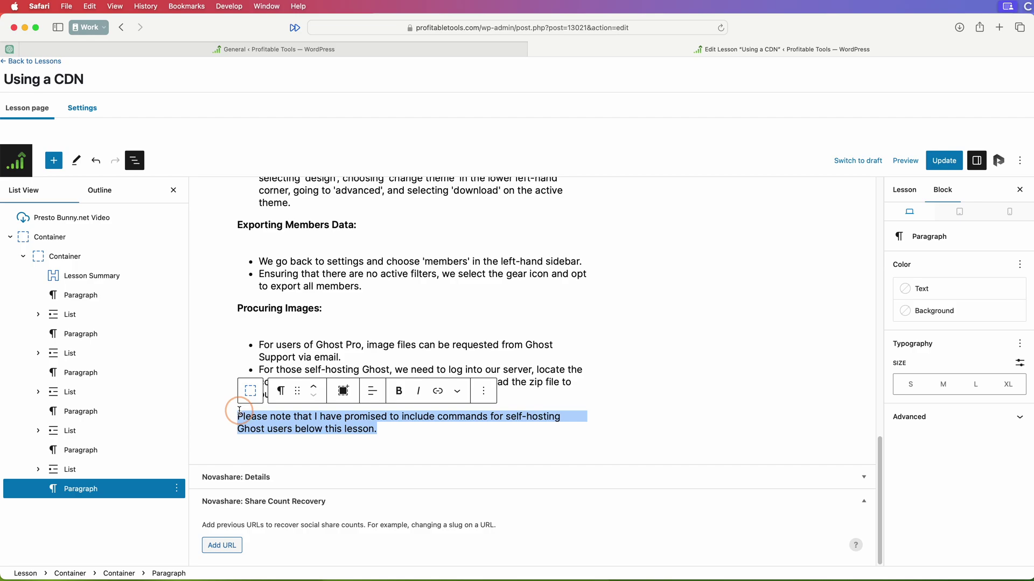
key(BackSpace)
key(BackSpace)
key(super+Tab)
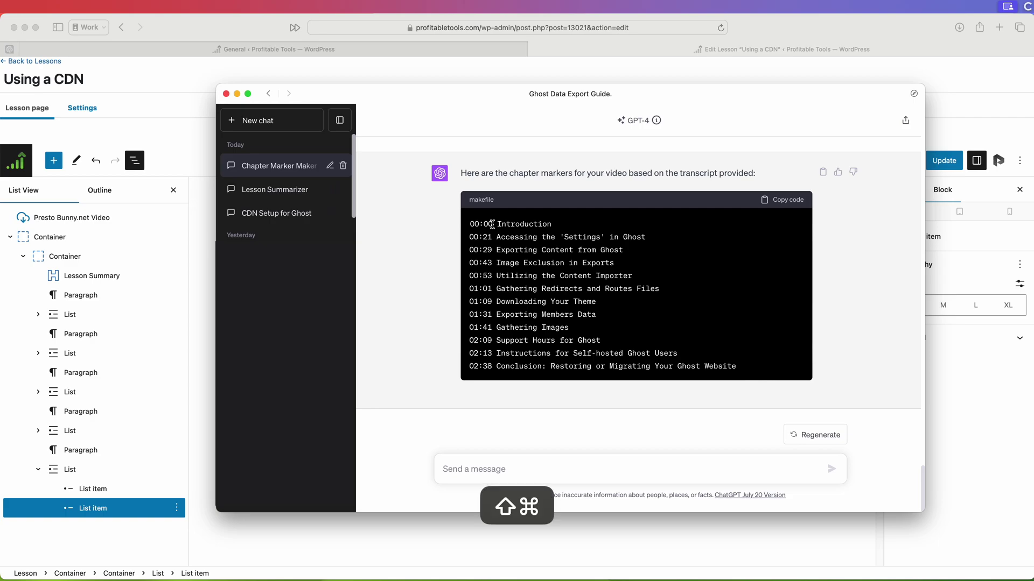
- Start a paste stack and copy the 00:00 Introduction chapter marker into it
key(super+shift+c)
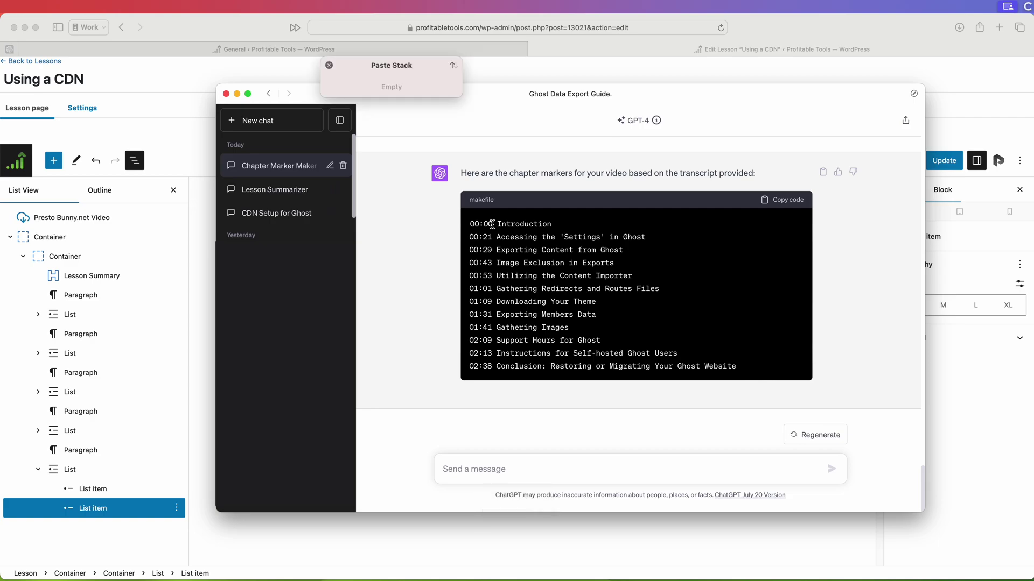
drag(372, 69, 884, 188)
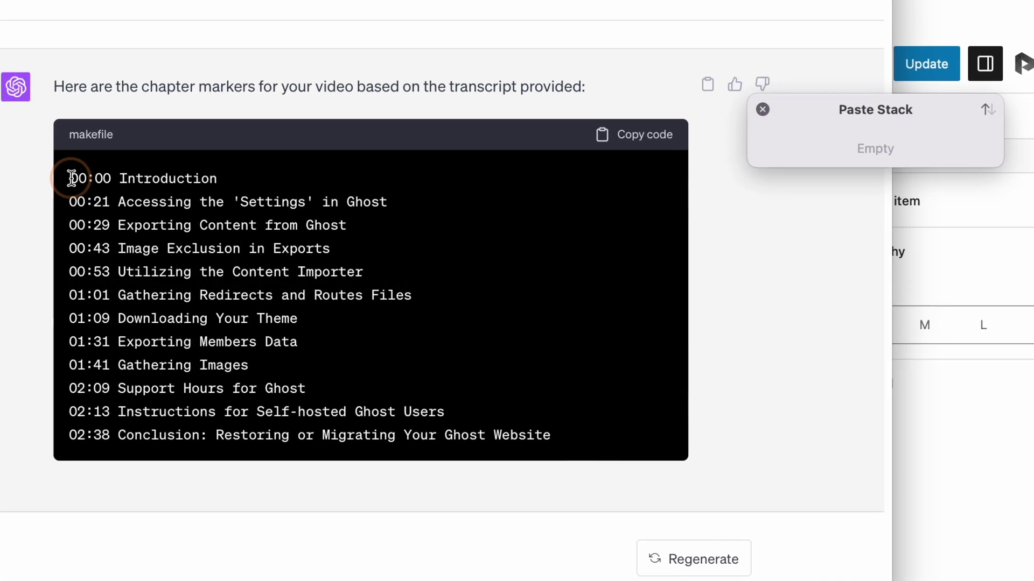
drag(469, 223, 491, 224)
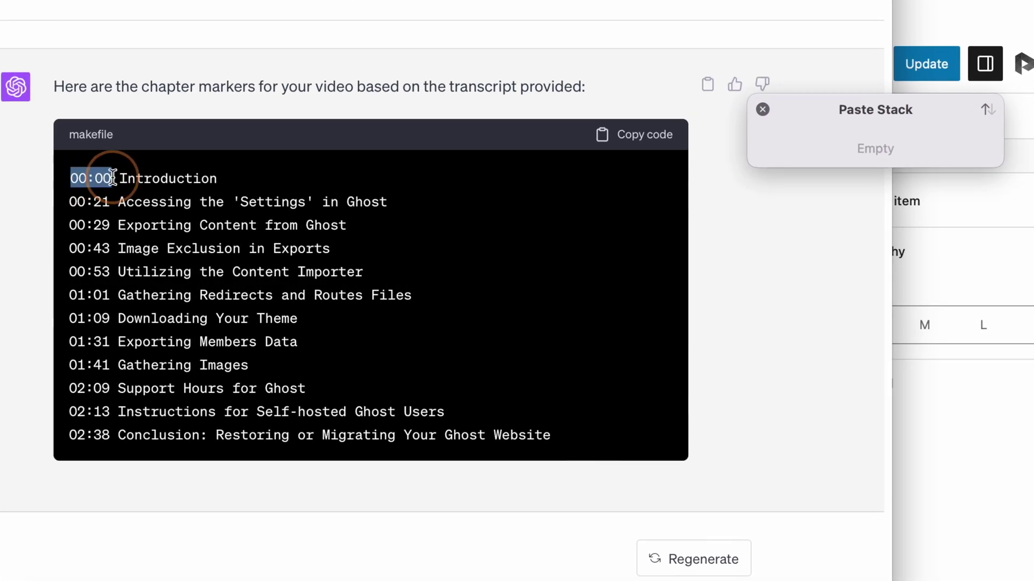
key(super+c)
drag(121, 178, 228, 178)
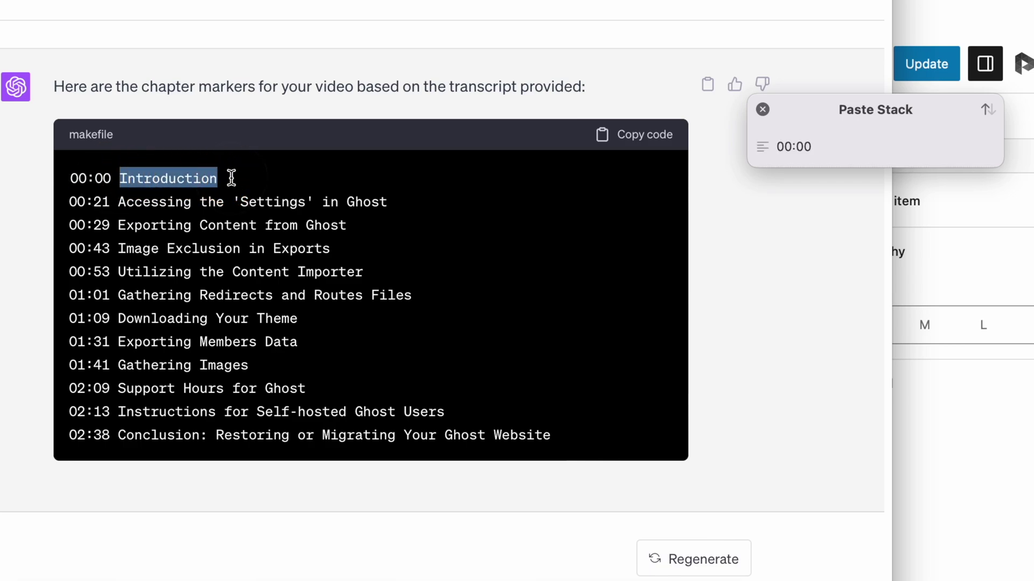
key(super+c)
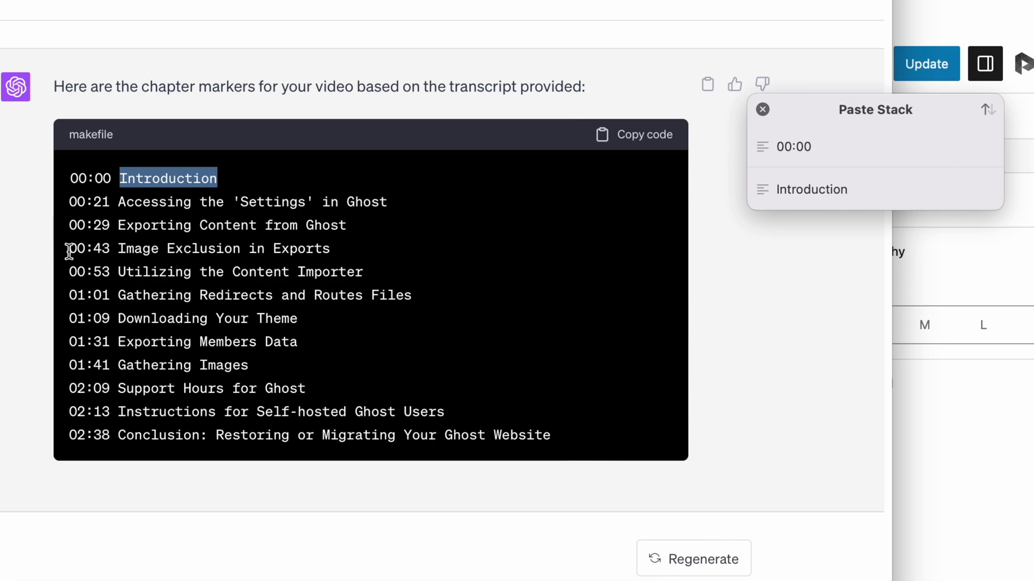
- Add the 00:43 Image Exclusion in Exports and 01:01 markers, then select Gathering Redirects and Routes Files
drag(70, 250, 330, 249)
key(super+c)
key(super+c)
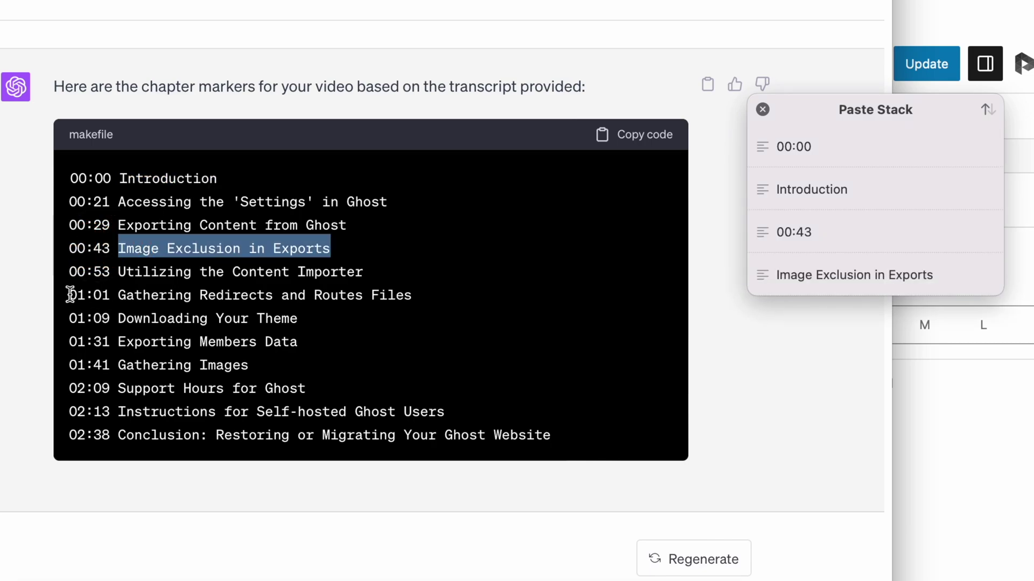
drag(70, 295, 439, 295)
key(super+c)
click(116, 295)
key(super+c)
drag(118, 411, 455, 404)
key(super+c)
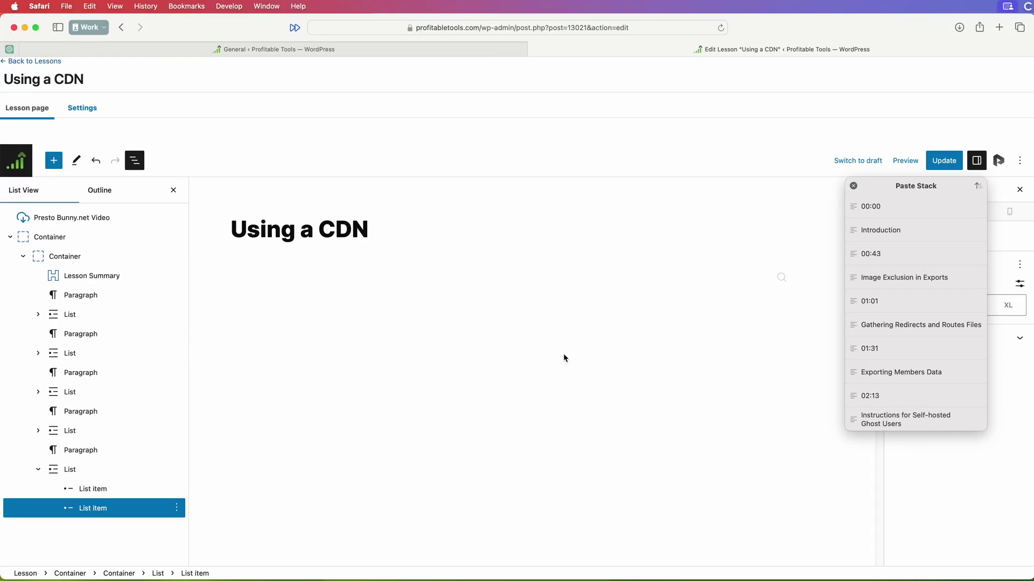
- Add the first two video chapters: 00:00 Introduction and 00:43 Image Exclusion in Exports
click(481, 316)
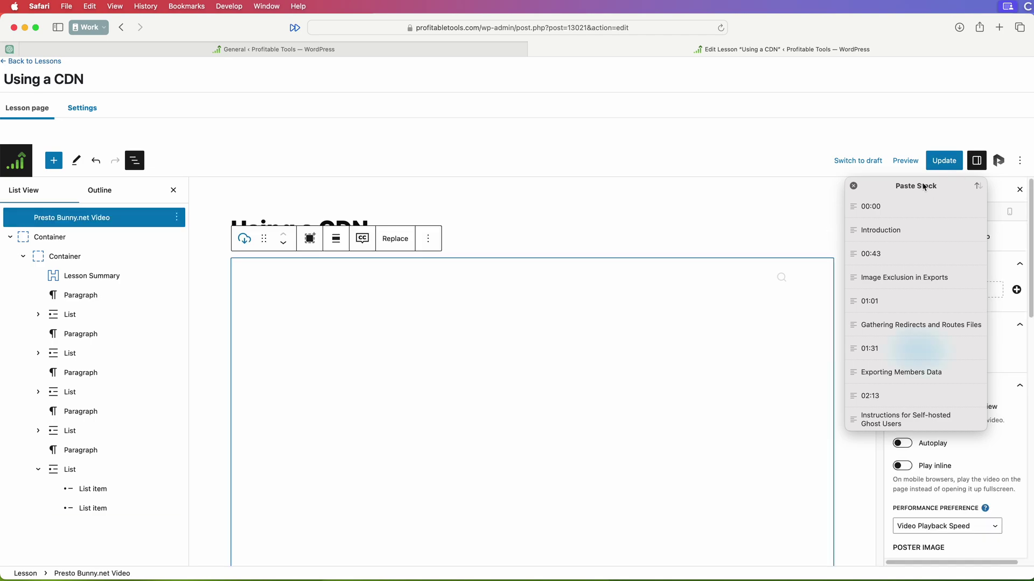
drag(923, 186, 646, 108)
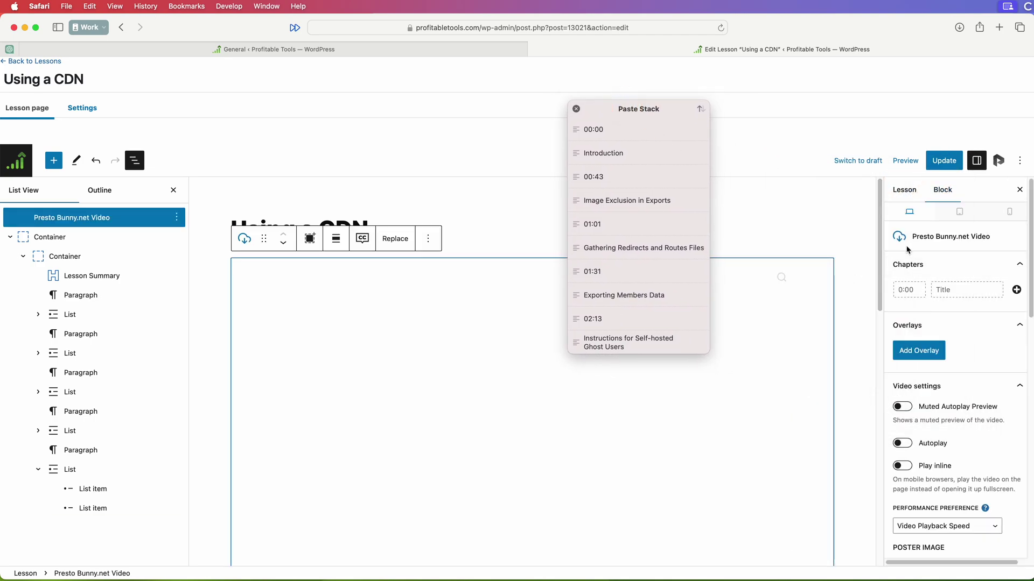
click(905, 289)
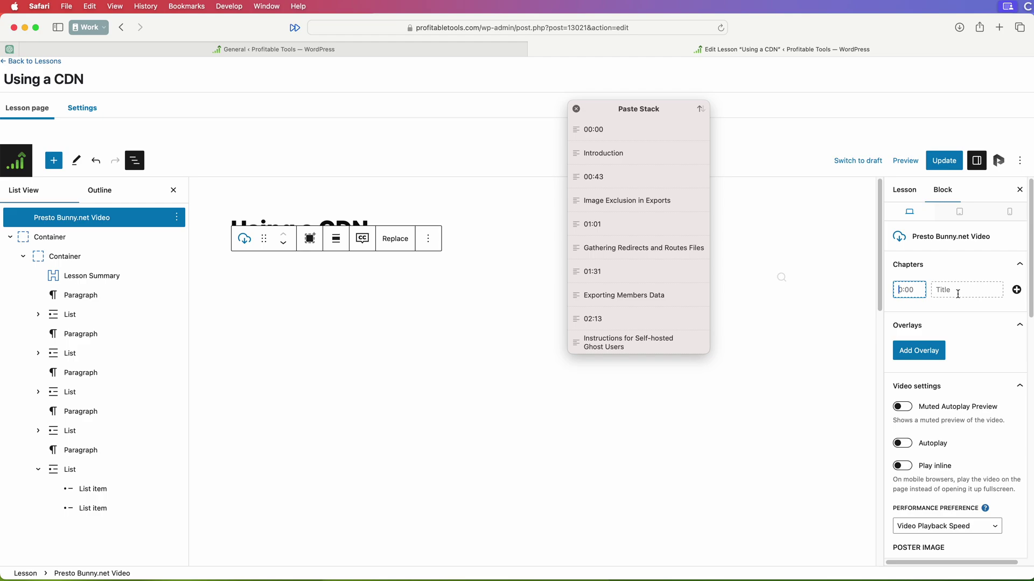
key(super+v)
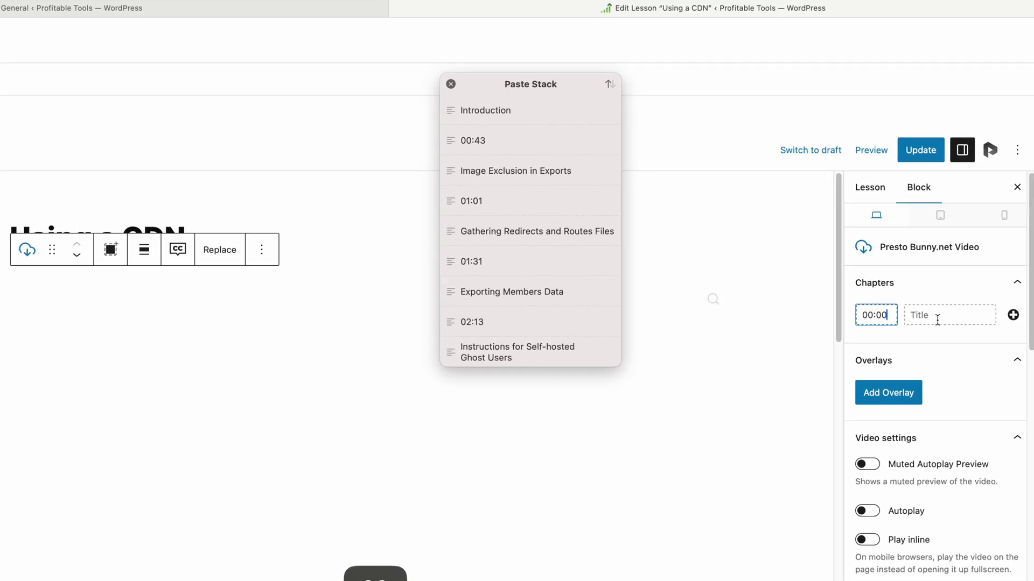
click(956, 292)
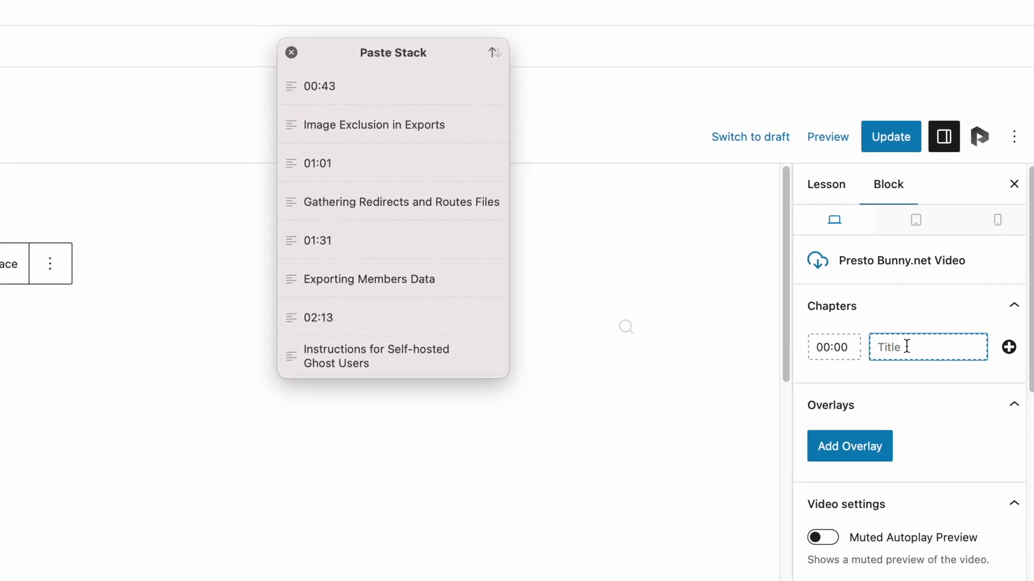
key(super+v)
click(1008, 346)
click(842, 383)
key(super+v)
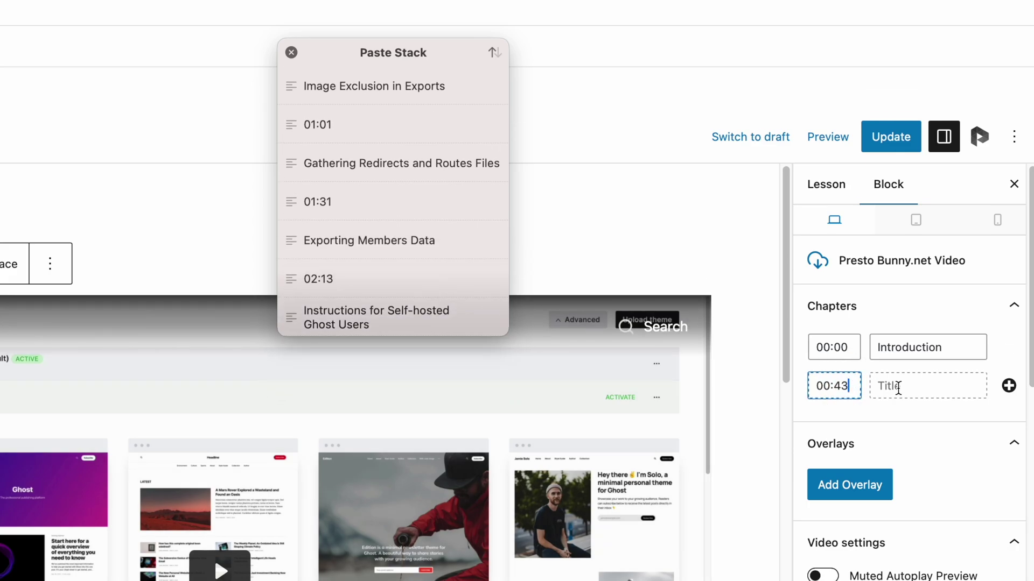
click(897, 386)
key(super+v)
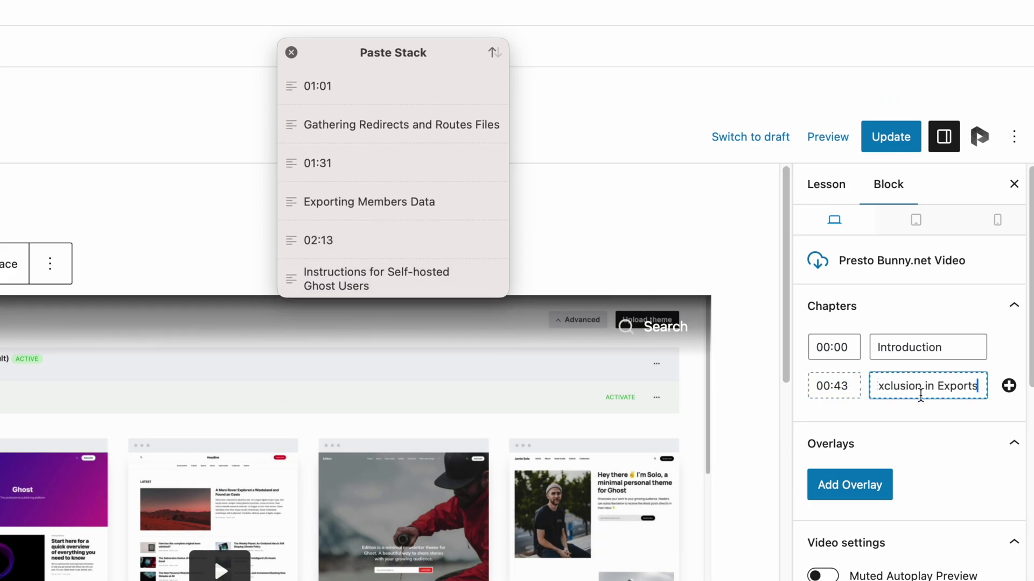
- Add a third chapter at 01:01 titled Gathering Redirects
click(1008, 386)
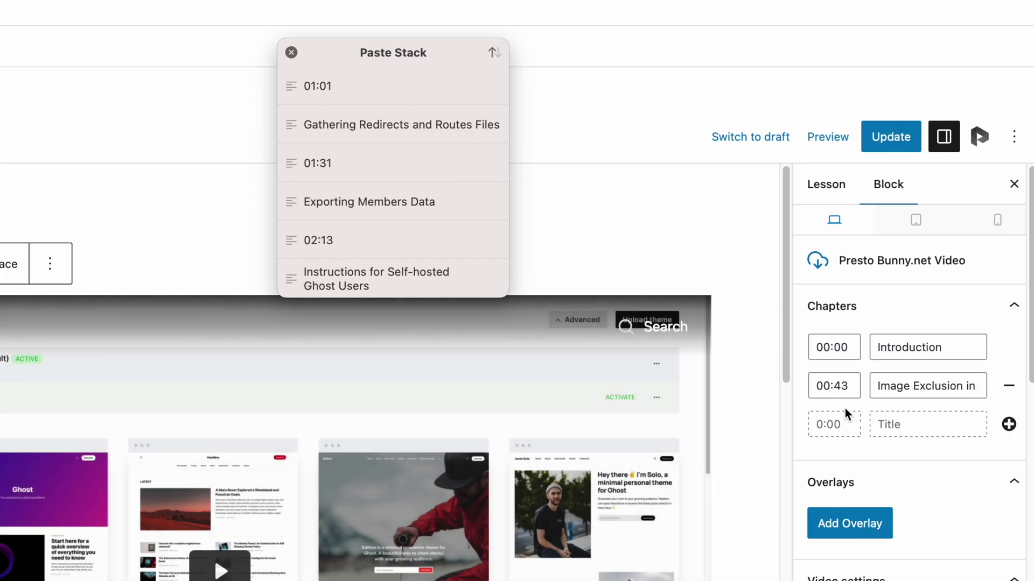
click(832, 423)
key(super+v)
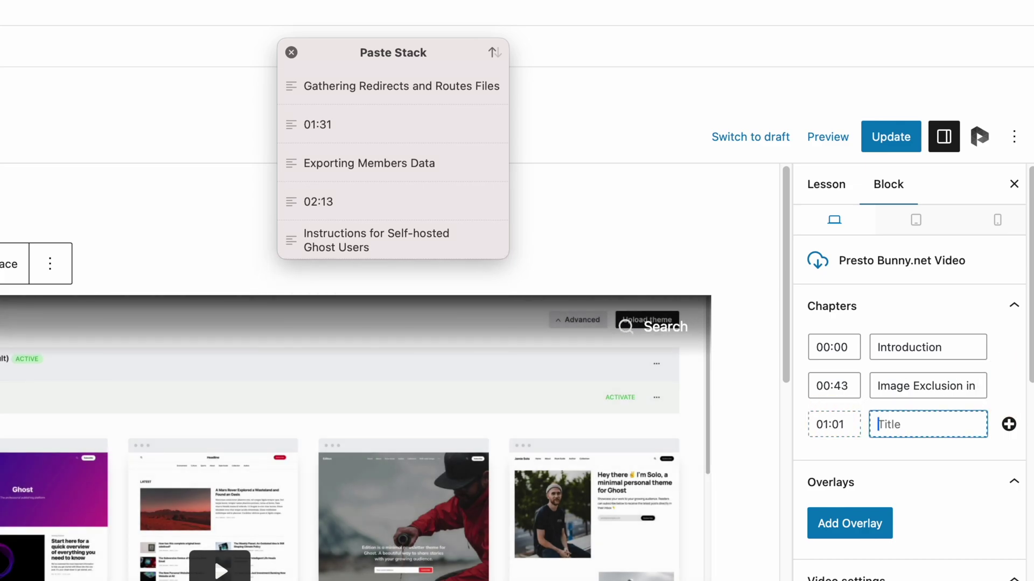
key(Tab)
key(super+v)
- Add chapters at 01:31 and 02:13 (Instructions for Self-hosted Ghost Users), then update the lesson
click(1009, 423)
click(828, 463)
key(super+v)
key(Tab)
key(super+v)
click(1008, 463)
click(825, 501)
key(super+v)
key(Tab)
key(super+v)
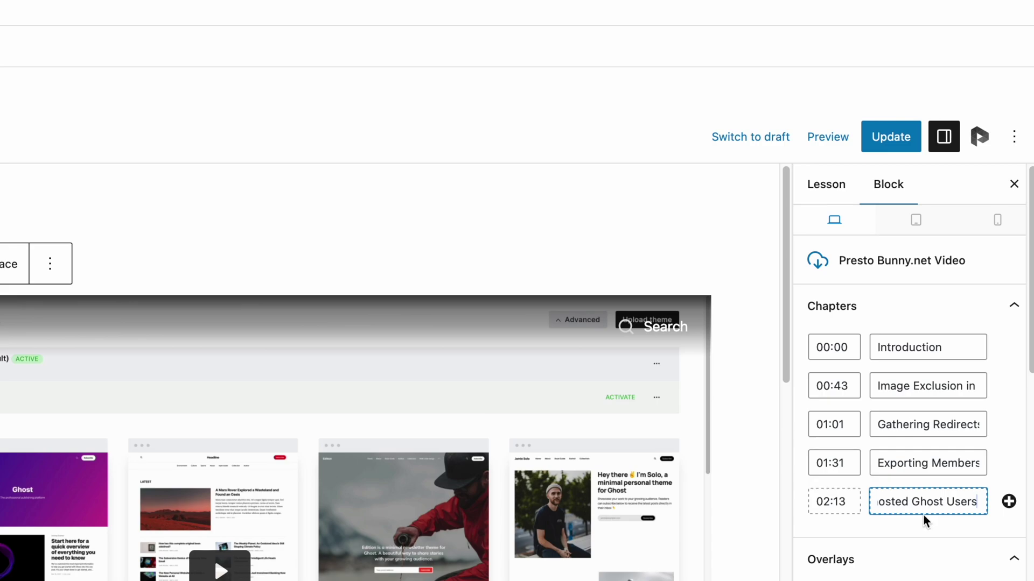
click(1008, 501)
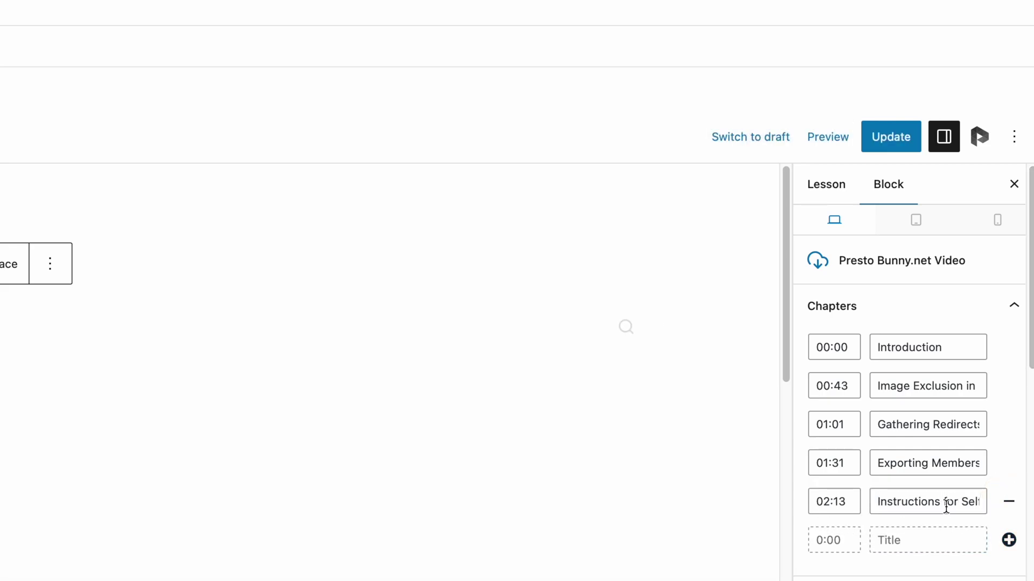
click(889, 137)
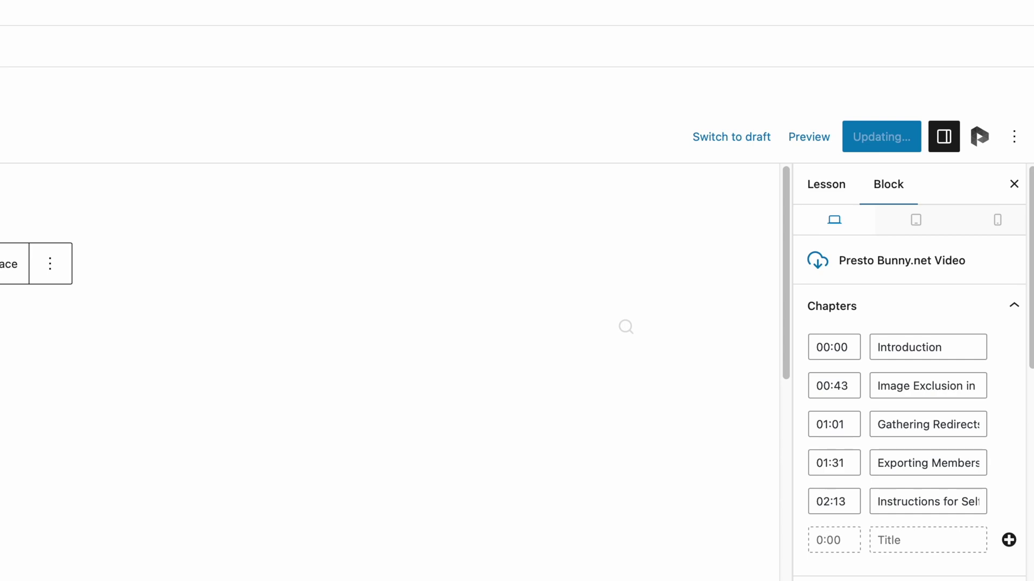
scroll(865, 526, down, 5)
scroll(813, 245, down, 3)
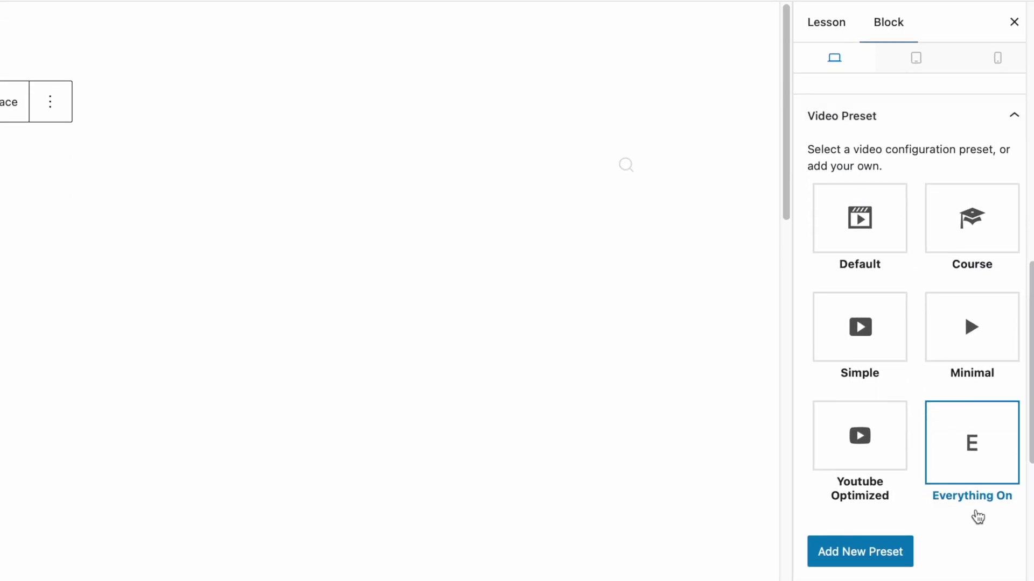
mouse_move(971, 453)
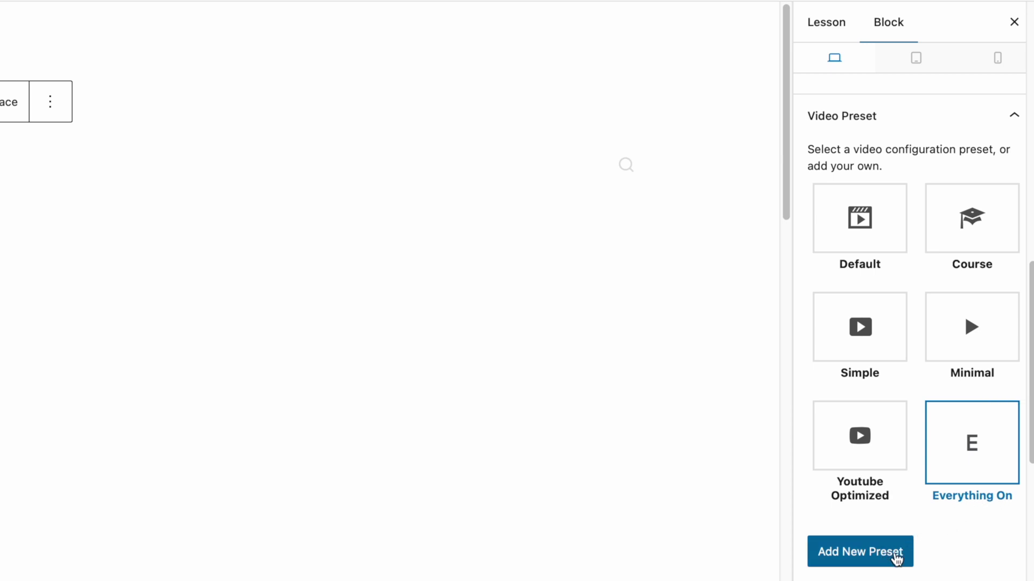
- Create the Everything On player preset with searchable captions enabled for the lesson video
click(895, 559)
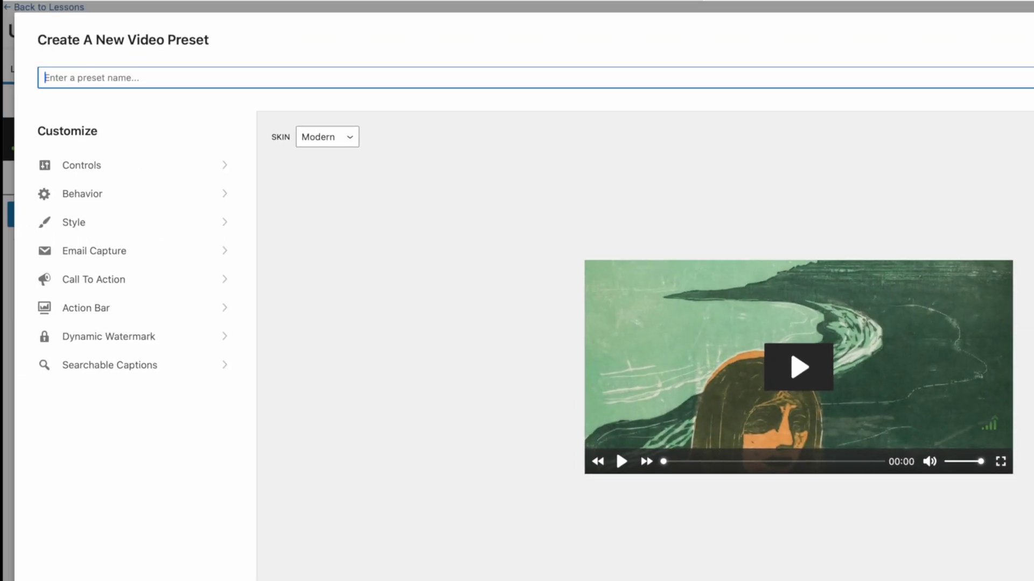
click(416, 435)
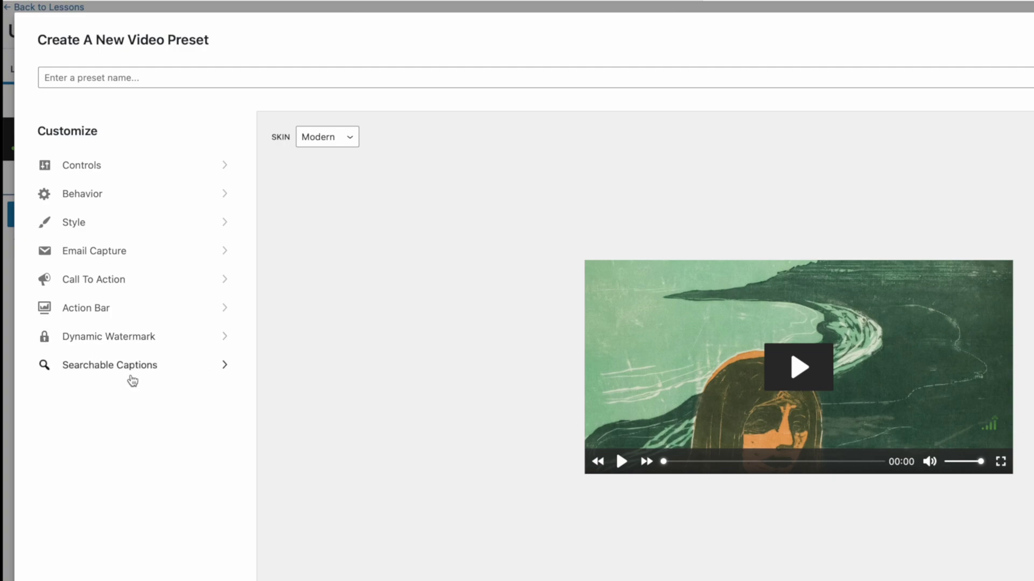
click(148, 373)
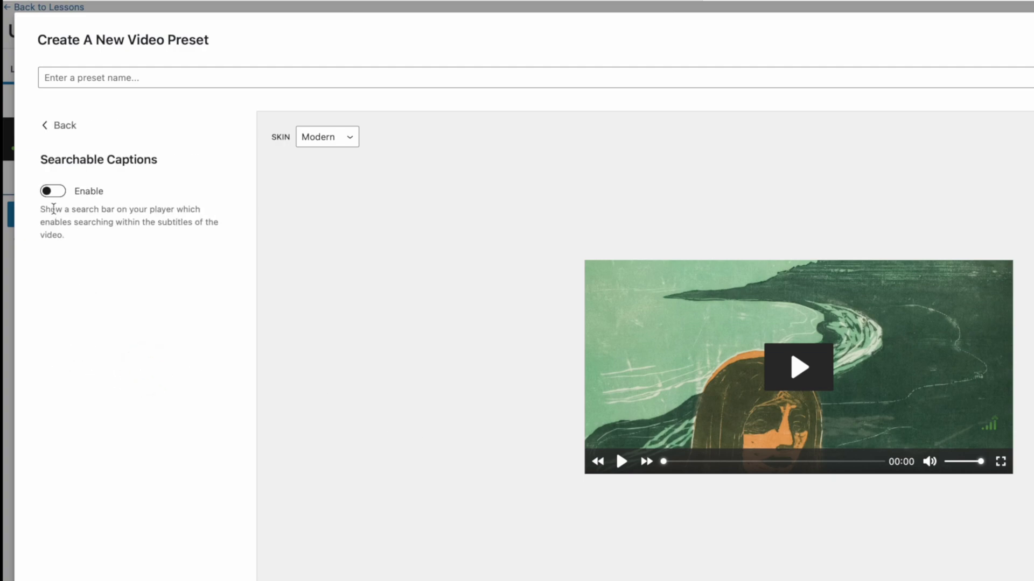
click(57, 191)
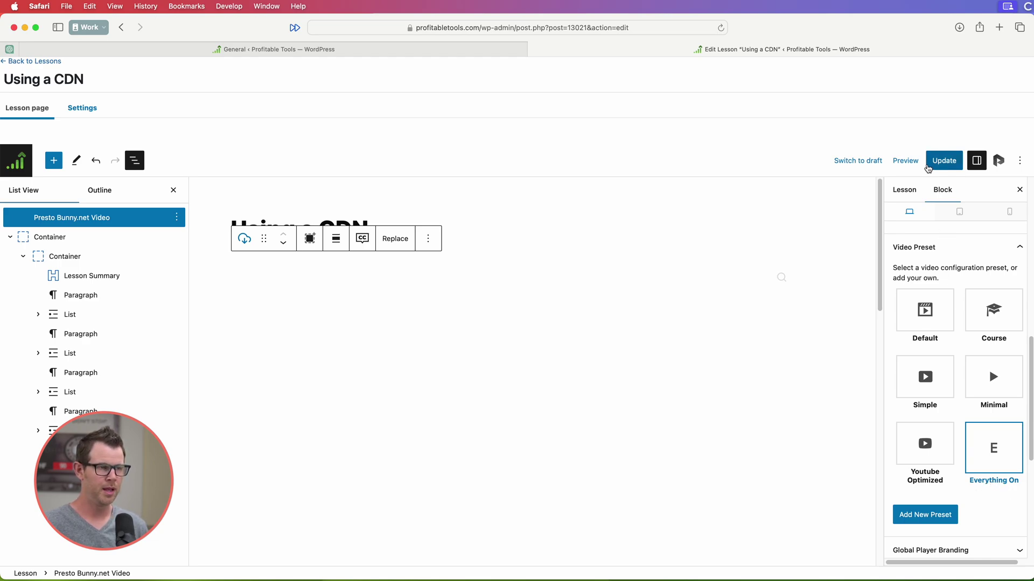
- Update the lesson, view it with the course sidebar collapsed, and jump between chapter markers
click(943, 163)
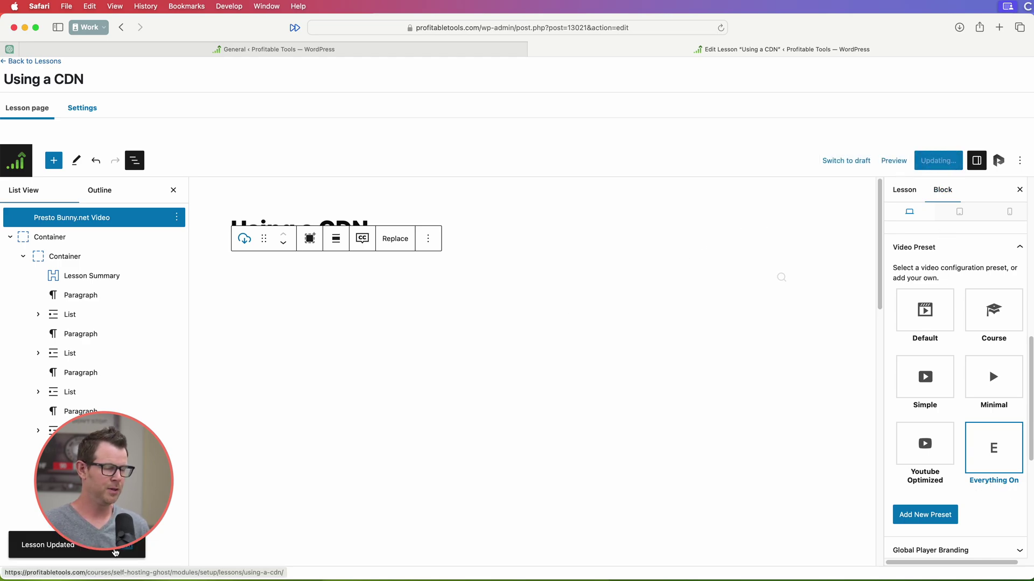
click(122, 552)
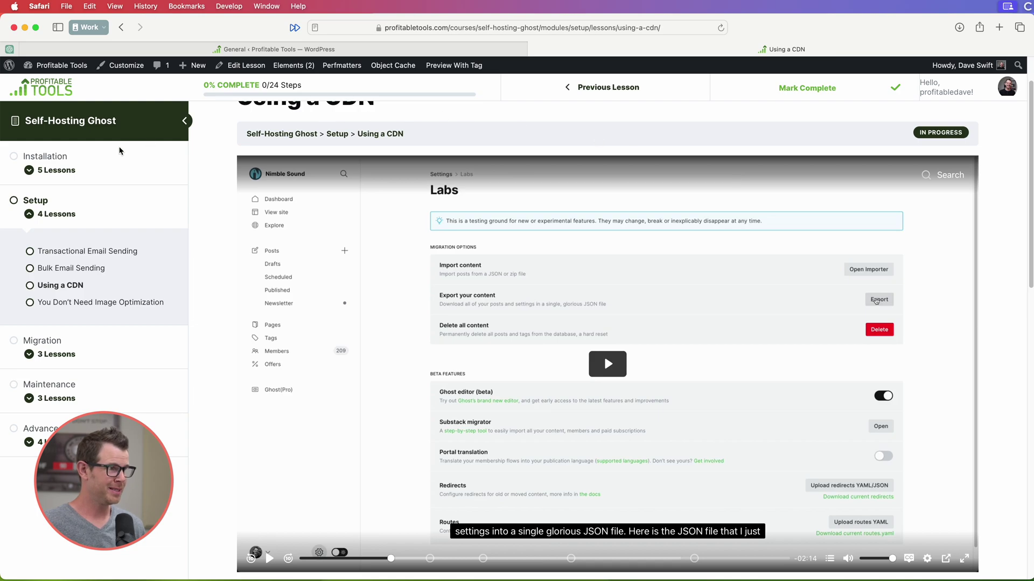
click(187, 121)
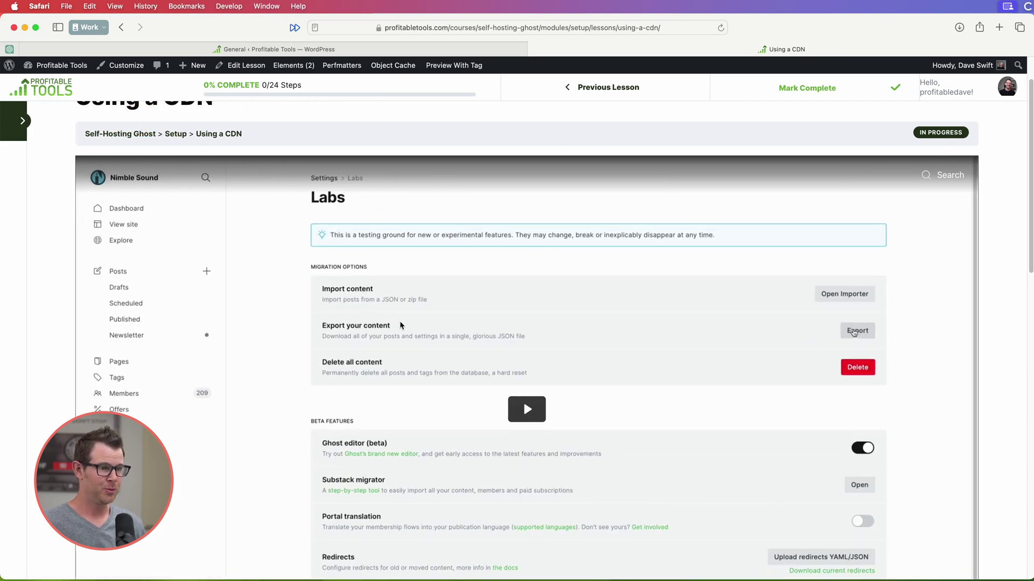
scroll(856, 380, down, 3)
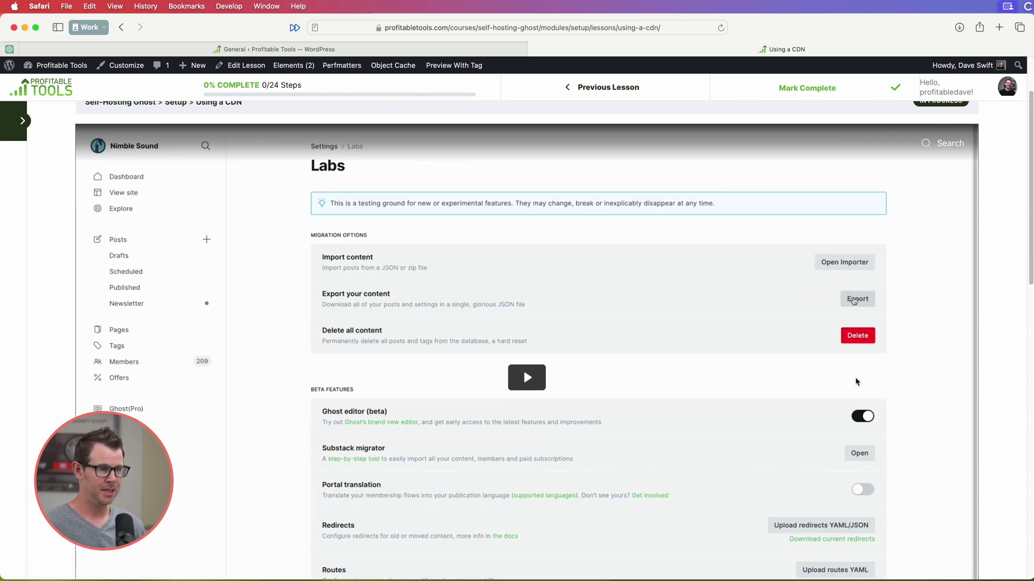
scroll(855, 377, down, 5)
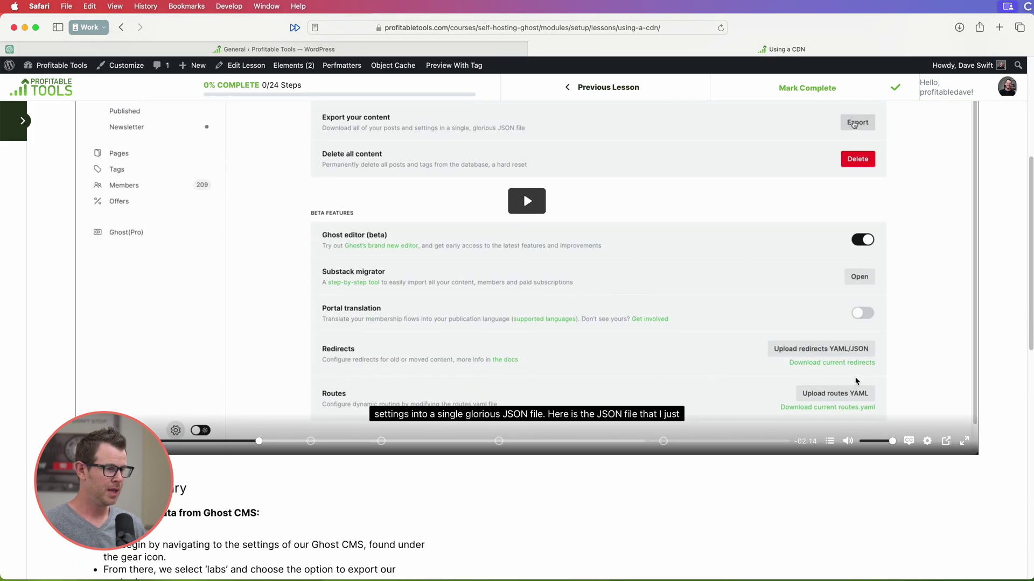
scroll(854, 380, down, 2)
scroll(855, 381, down, 2)
scroll(854, 380, down, 2)
scroll(855, 380, down, 2)
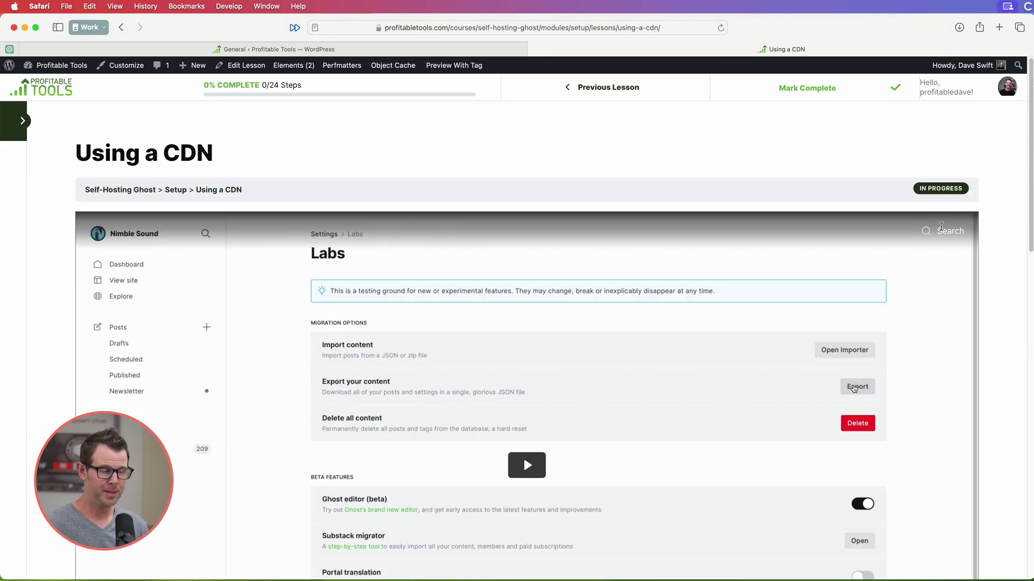
scroll(527, 364, down, 1)
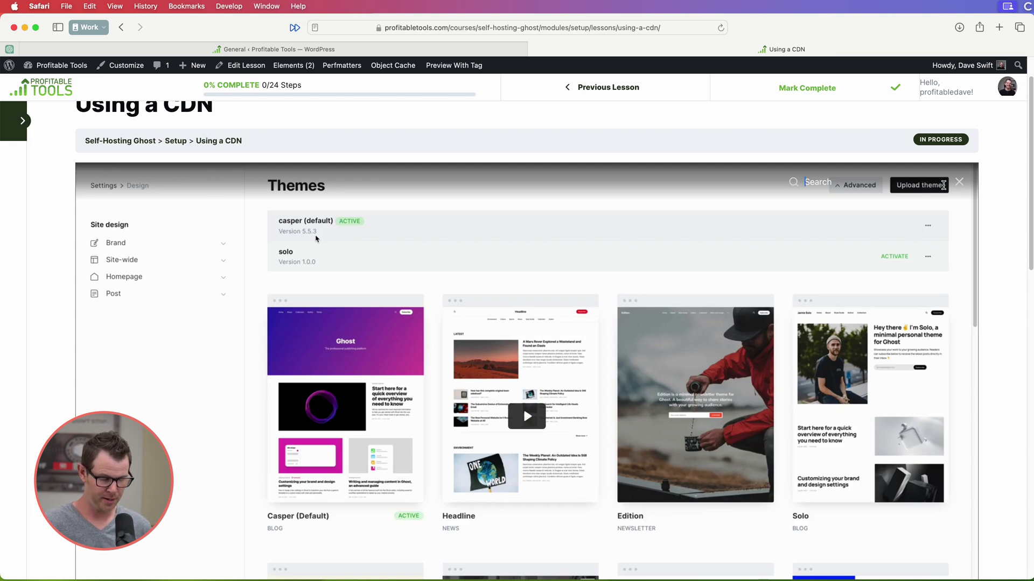
scroll(518, 323, down, 1)
scroll(729, 262, down, 5)
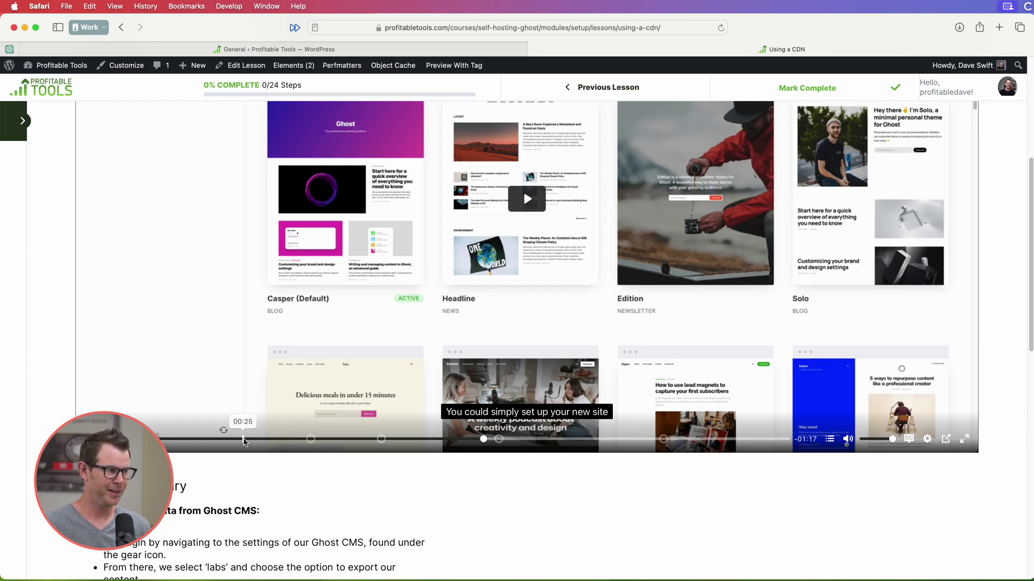
click(243, 440)
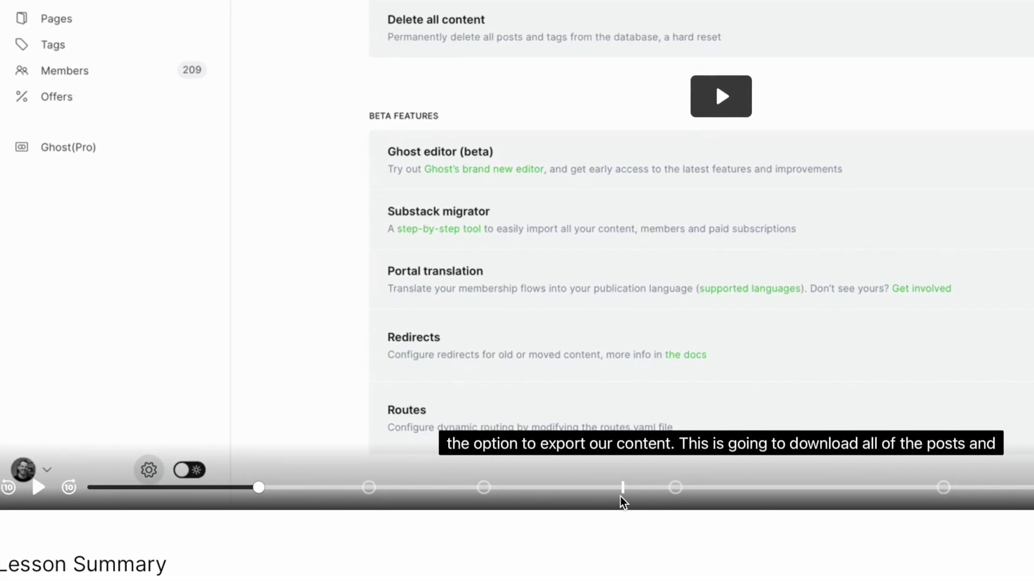
click(623, 490)
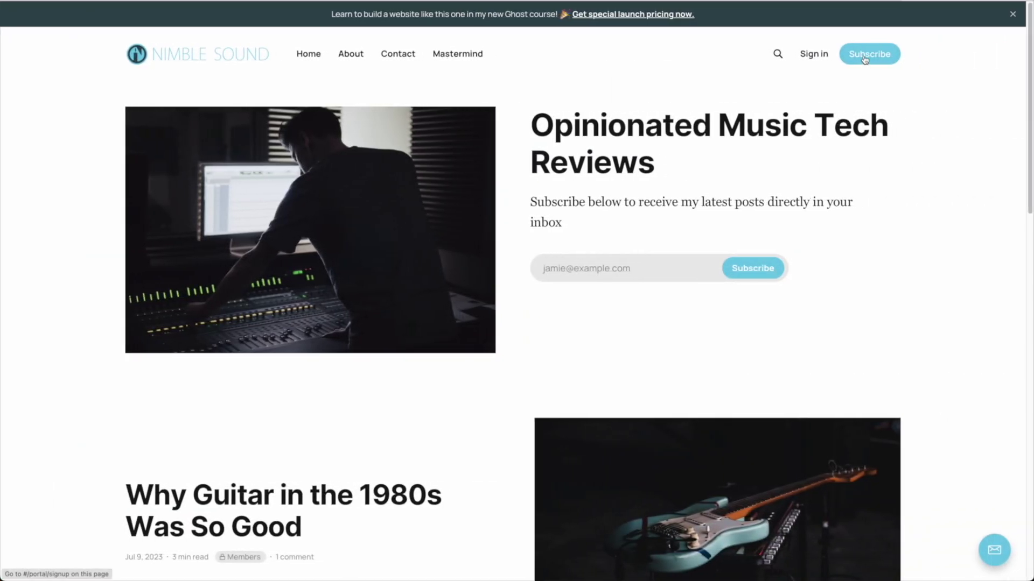
- Open the Nimble Sound Subscribe portal showing the Free, Family and Stegosaurus Family tiers
click(865, 57)
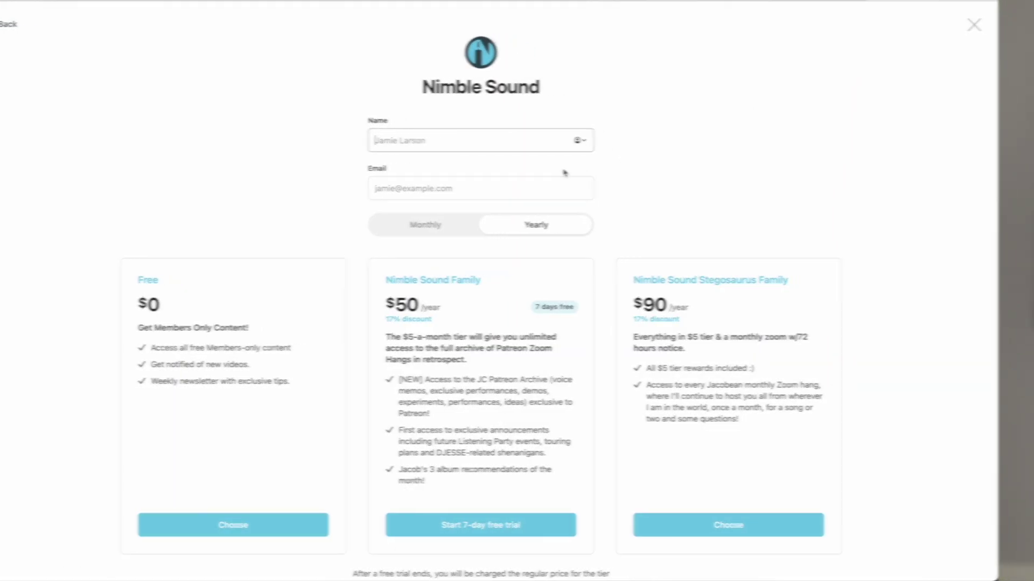